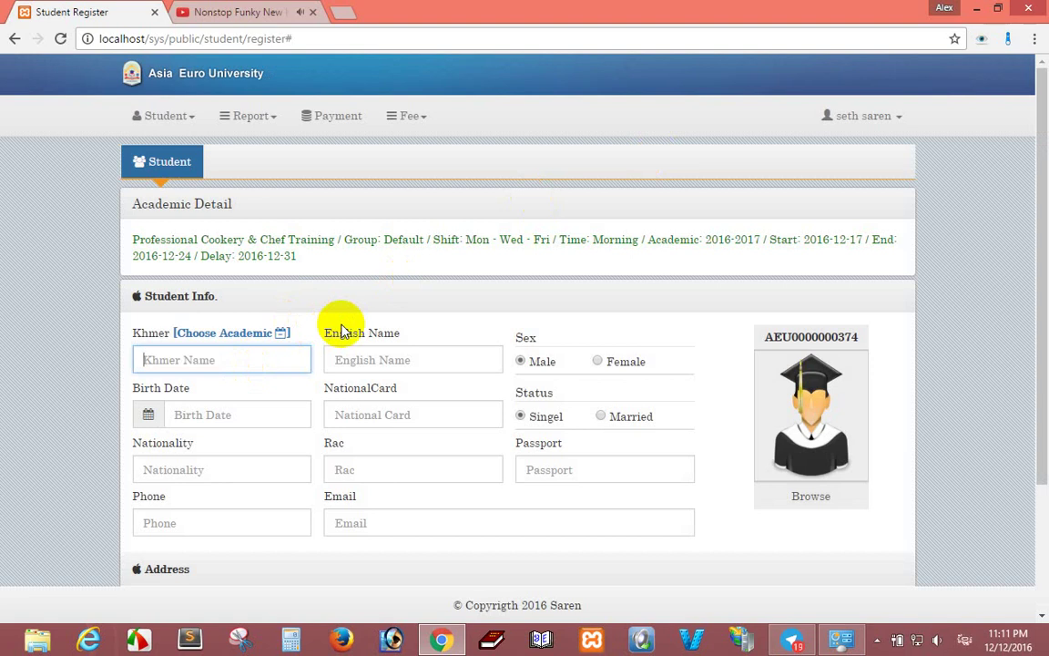
# Enter the student's Khmer name and English name in the registration form.
pyautogui.write('អ')
pyautogui.press('Down')
pyautogui.press('Down')
pyautogui.press('Tab')
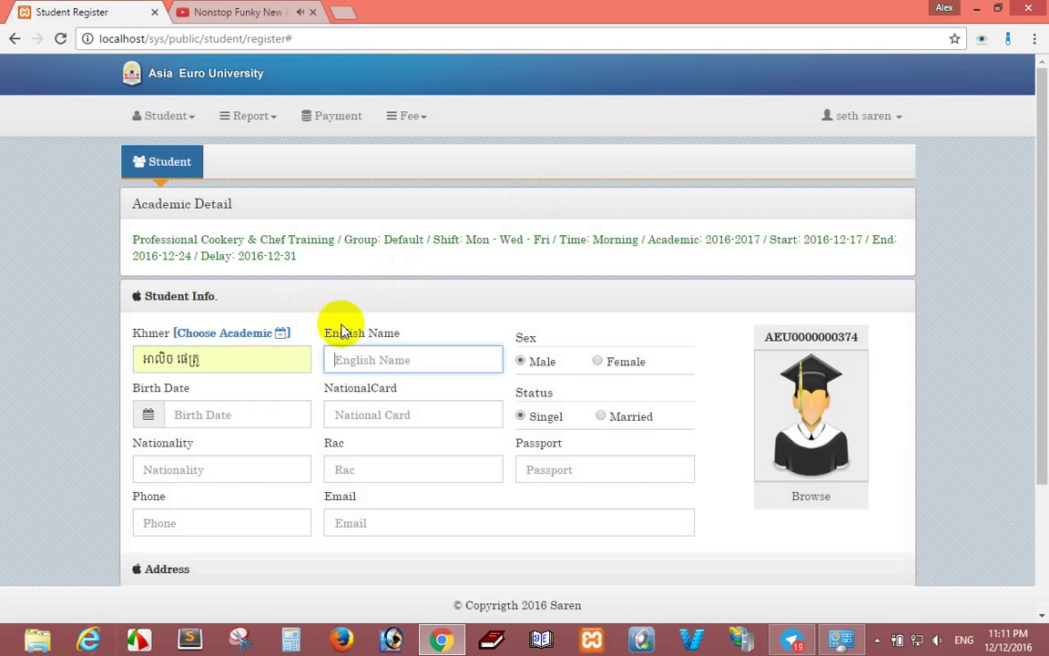
pyautogui.write('Ale')
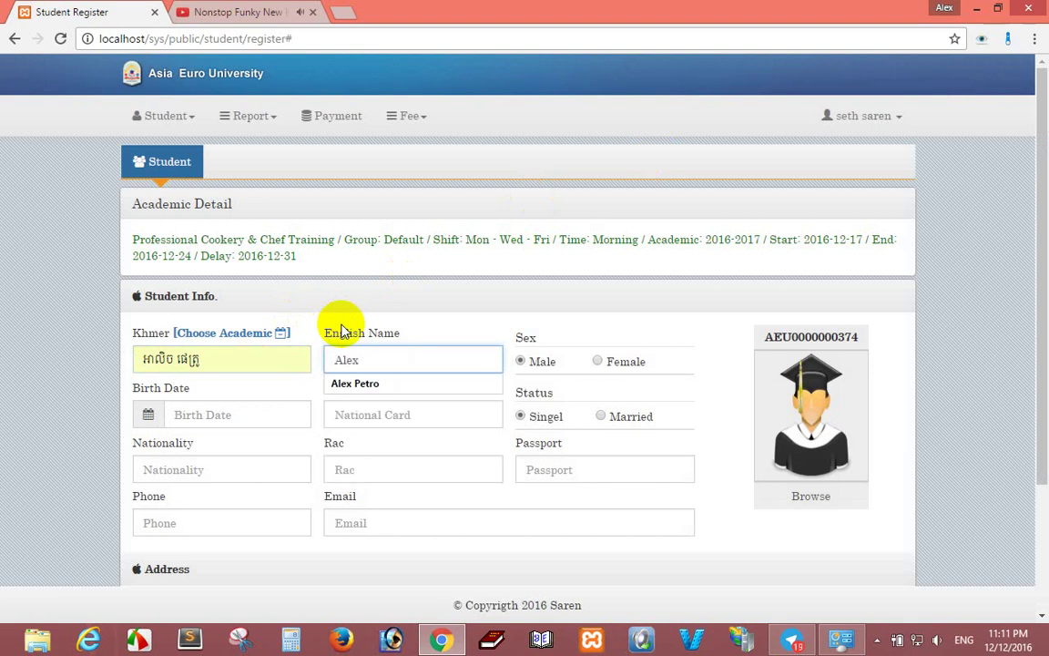
pyautogui.write('x')
pyautogui.press('Down')
pyautogui.press('Tab')
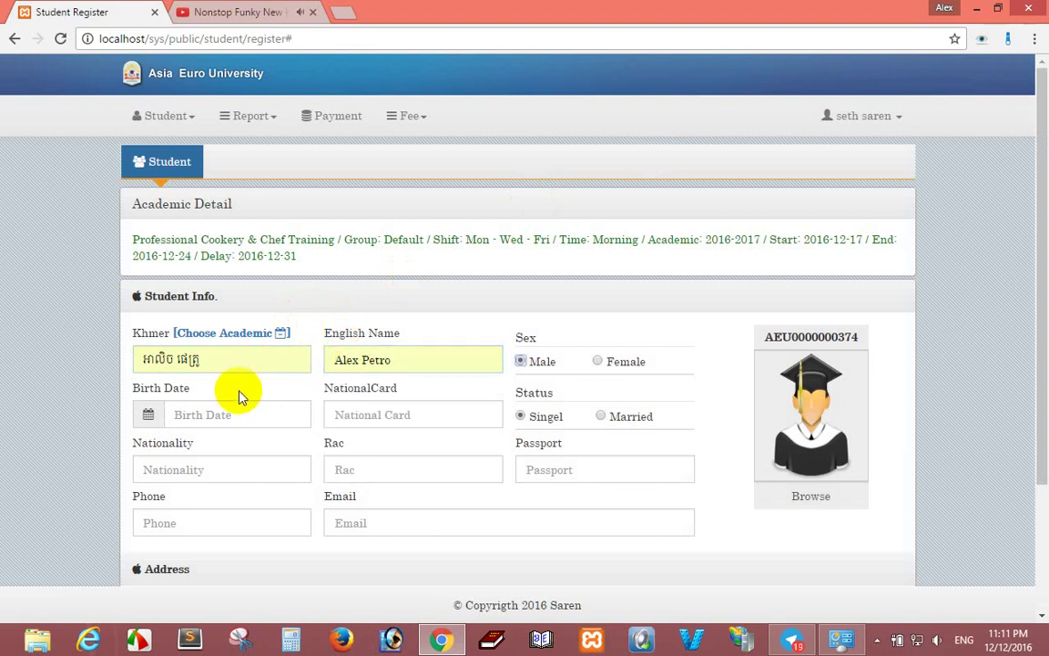
pyautogui.scroll(-3, 216, 415)
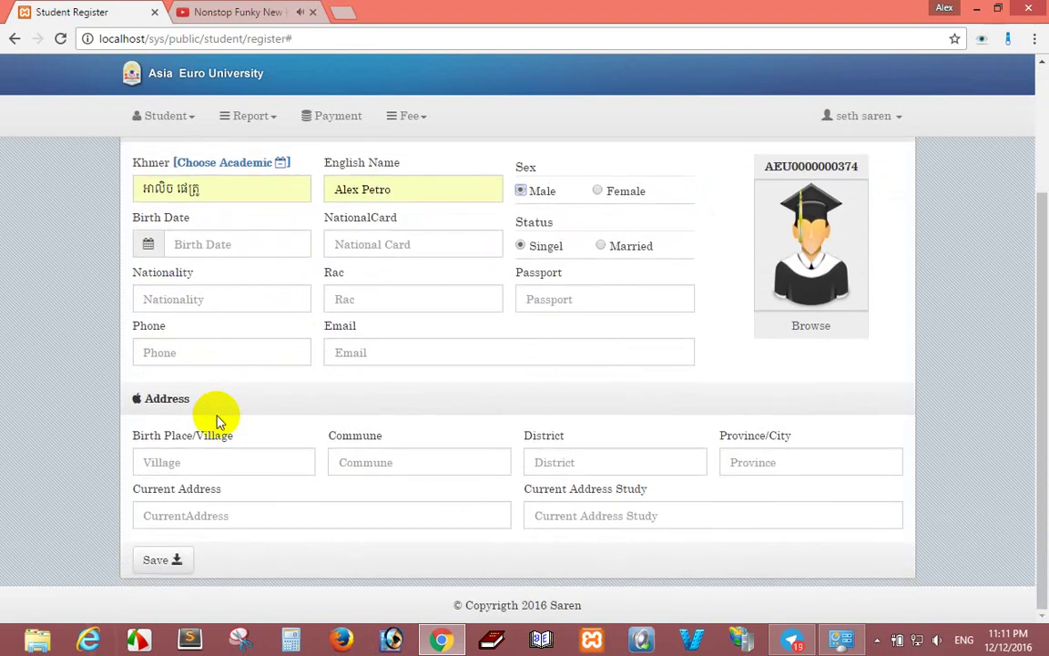
pyautogui.click(166, 562)
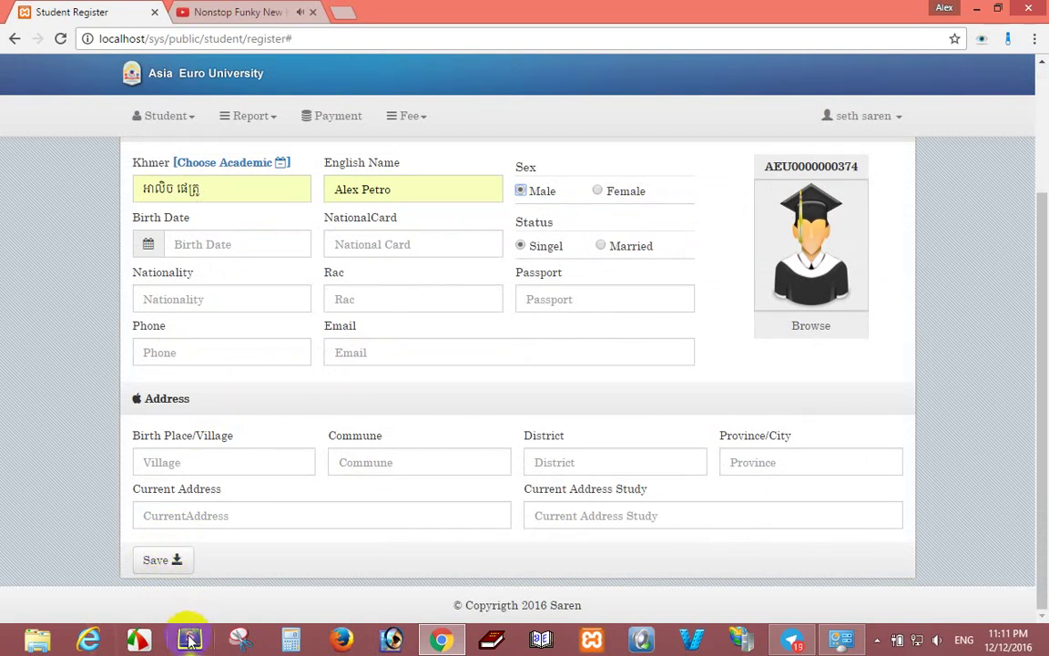
# Switch to Sublime Text and cancel the update download.
pyautogui.hotkey('alt', 'Tab')
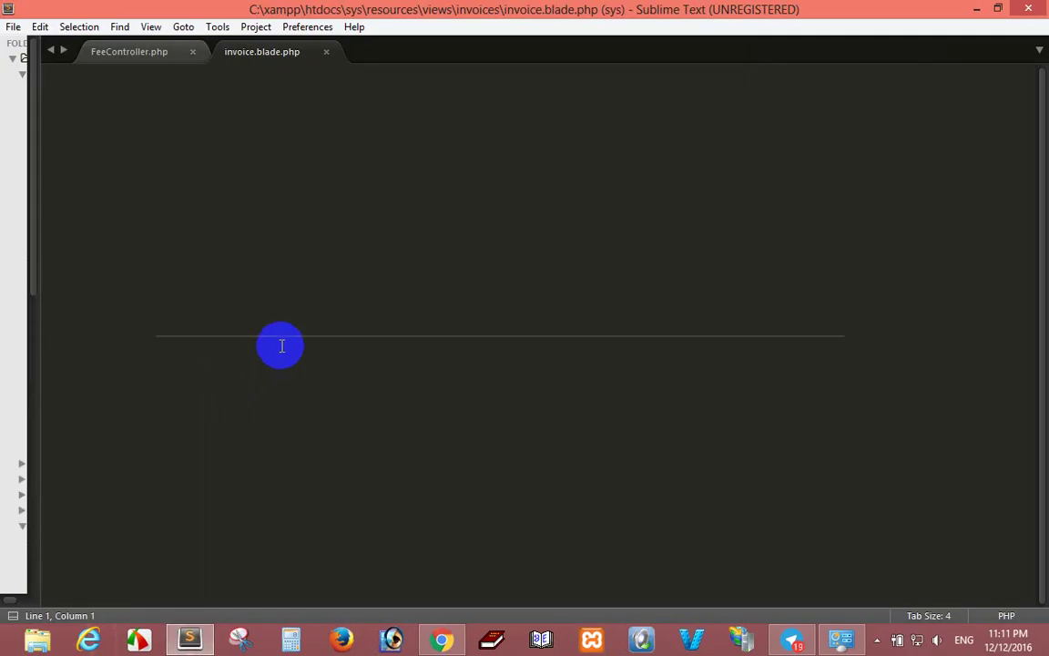
pyautogui.press('Return')
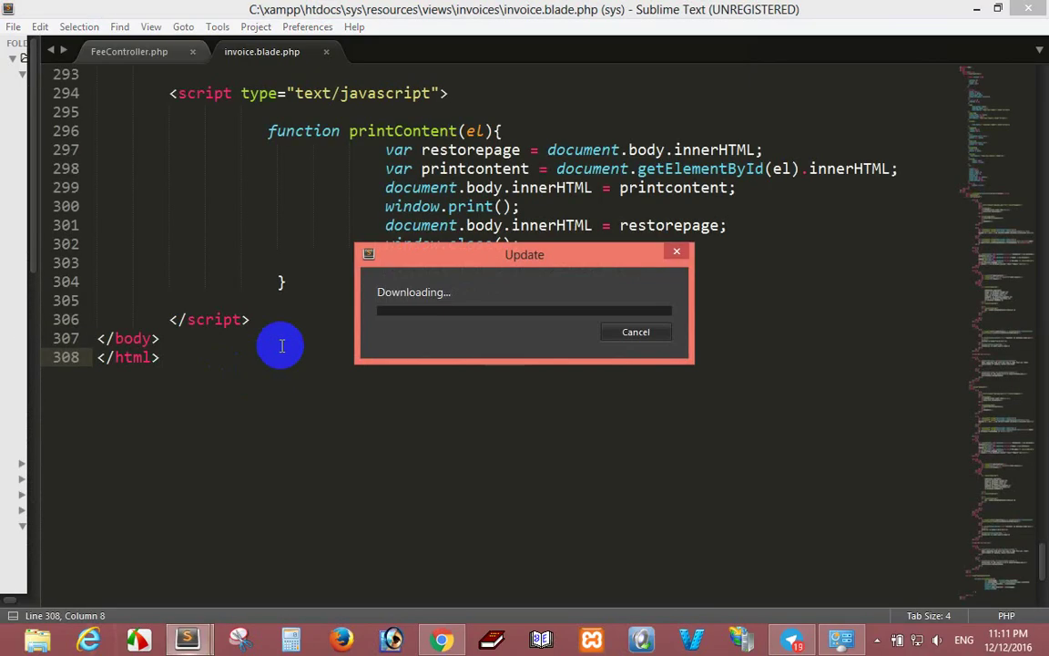
pyautogui.click(635, 331)
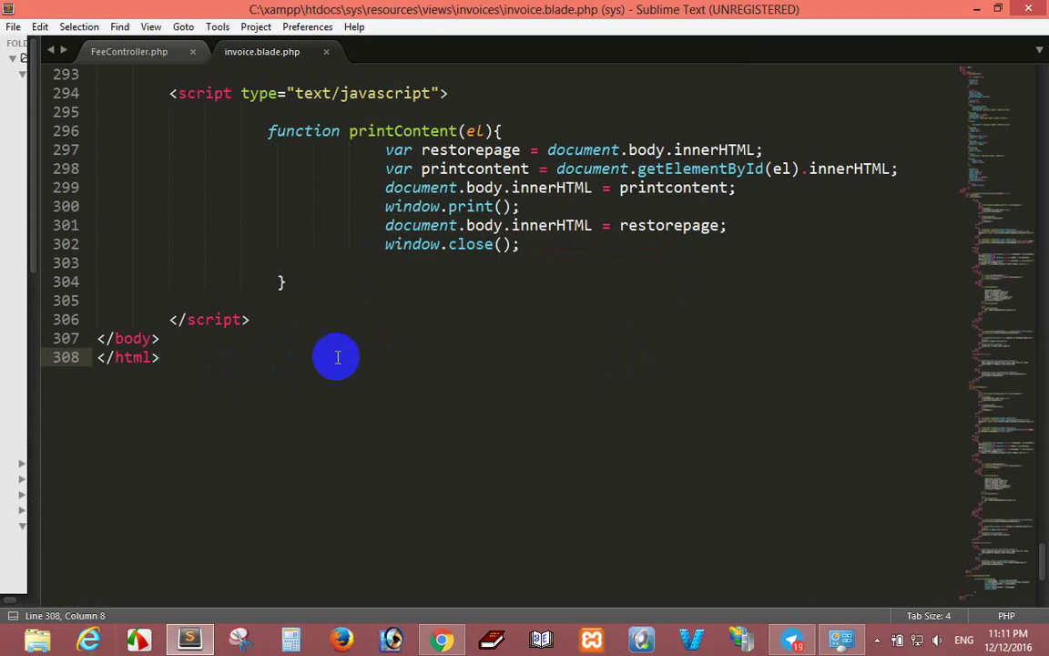
# Add the note "When I click button save redirect to form payment" three lines below the closing html tag in invoice.blade.php.
pyautogui.press('Return')
pyautogui.press('Return')
pyautogui.press('Return')
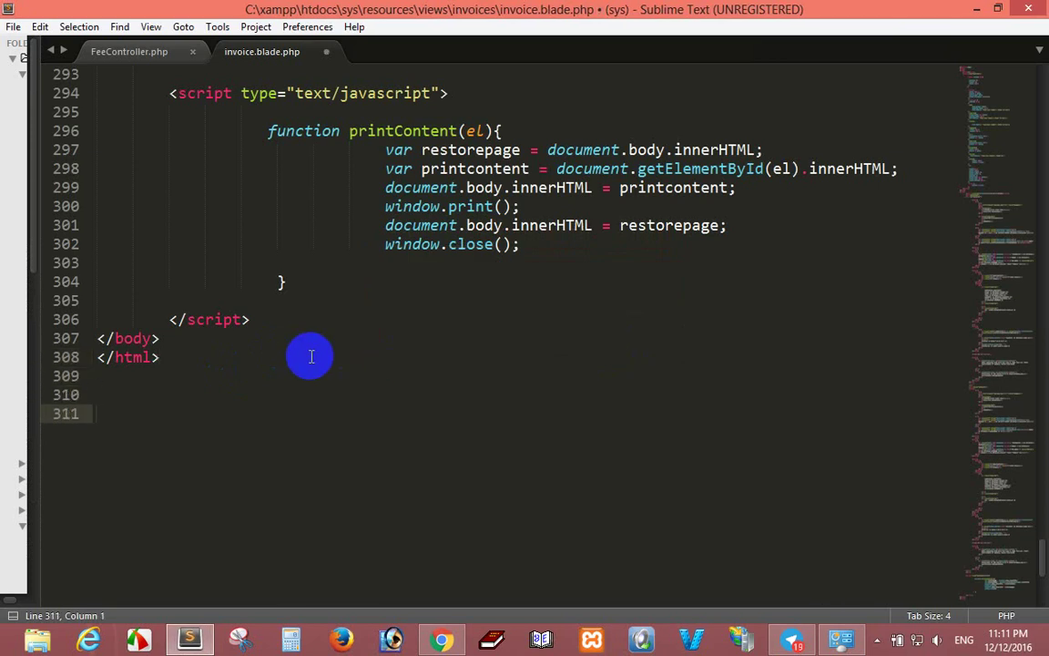
pyautogui.write('Whna')
pyautogui.press('BackSpace')
pyautogui.press('BackSpace')
pyautogui.write('en')
pyautogui.press('BackSpace')
pyautogui.press('BackSpace')
pyautogui.write('hen I clic')
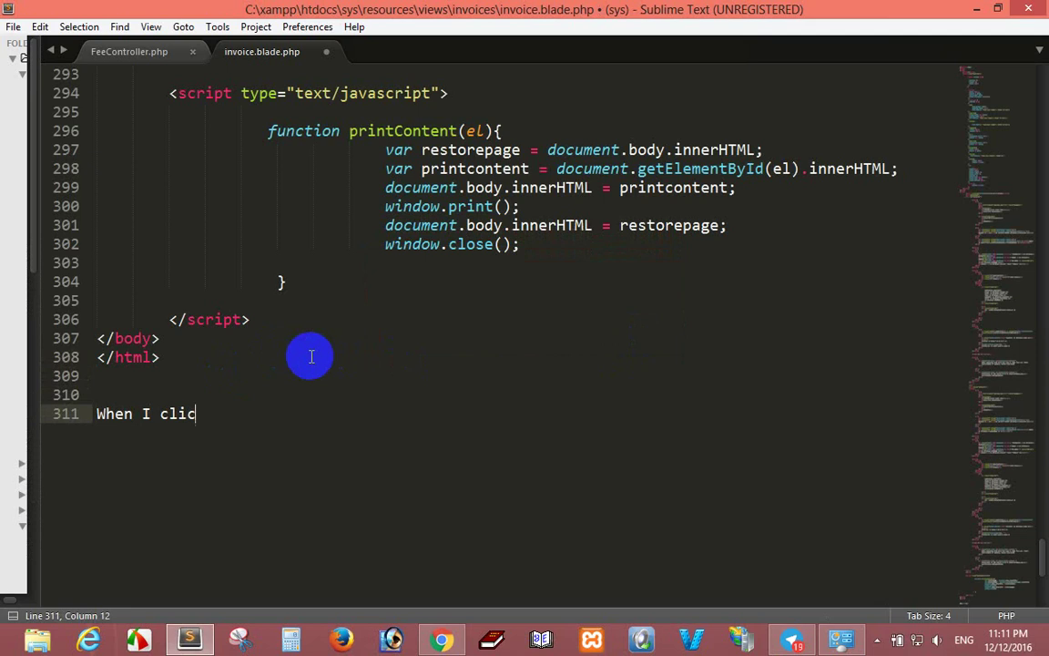
pyautogui.write('k button ')
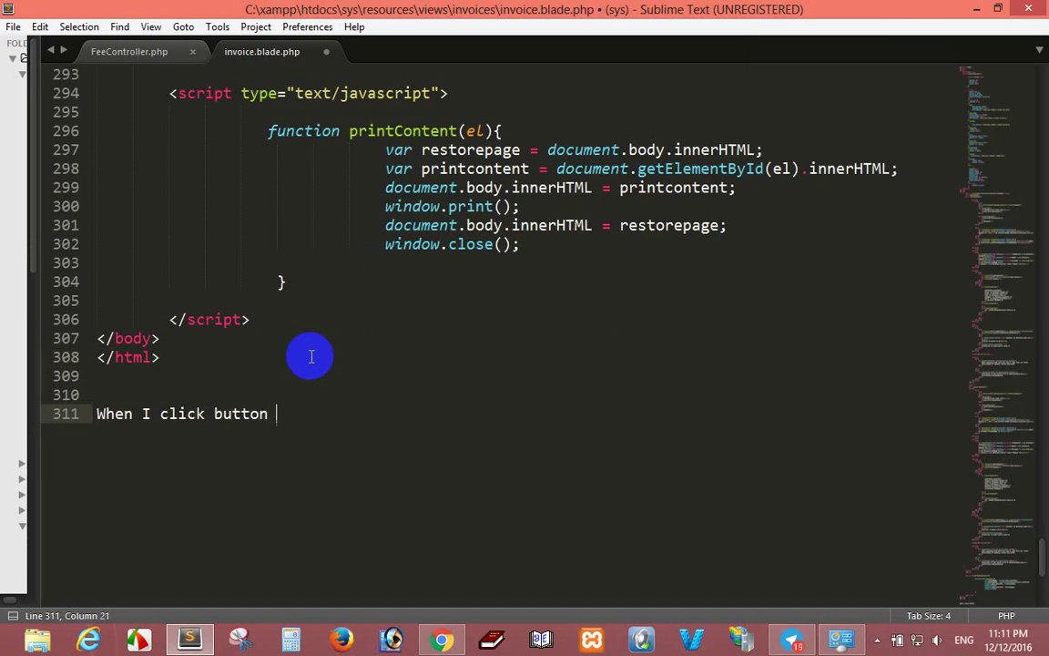
pyautogui.write('save redi')
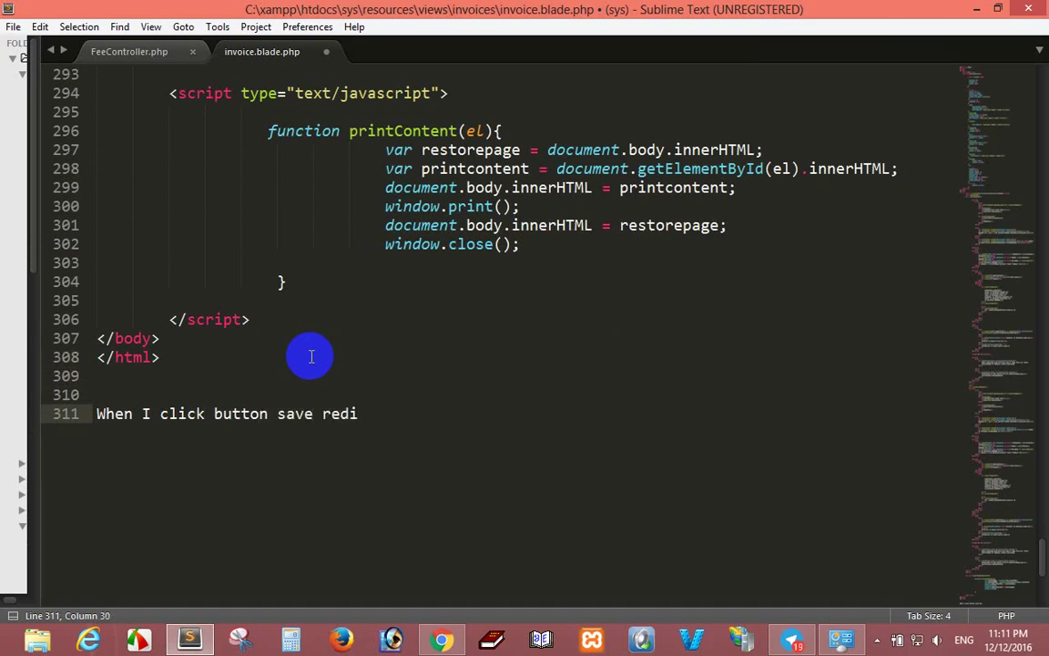
pyautogui.write('o')
pyautogui.press('BackSpace')
pyautogui.press('BackSpace')
pyautogui.write('irect to form payment')
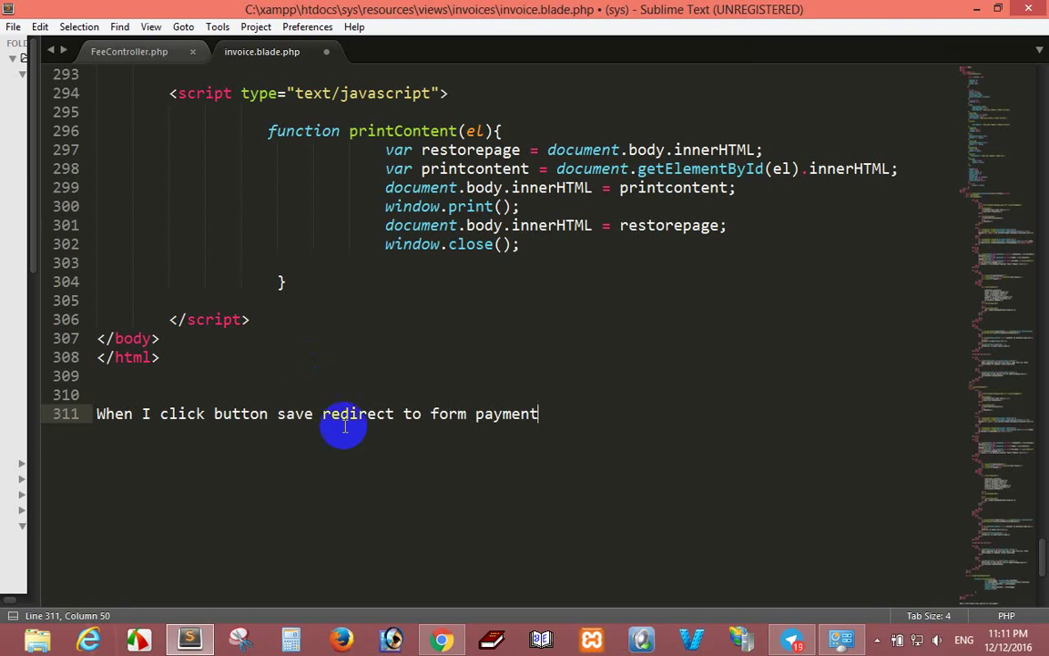
# Switch back to Chrome and save the new student's registration.
pyautogui.hotkey('alt', 'Tab')
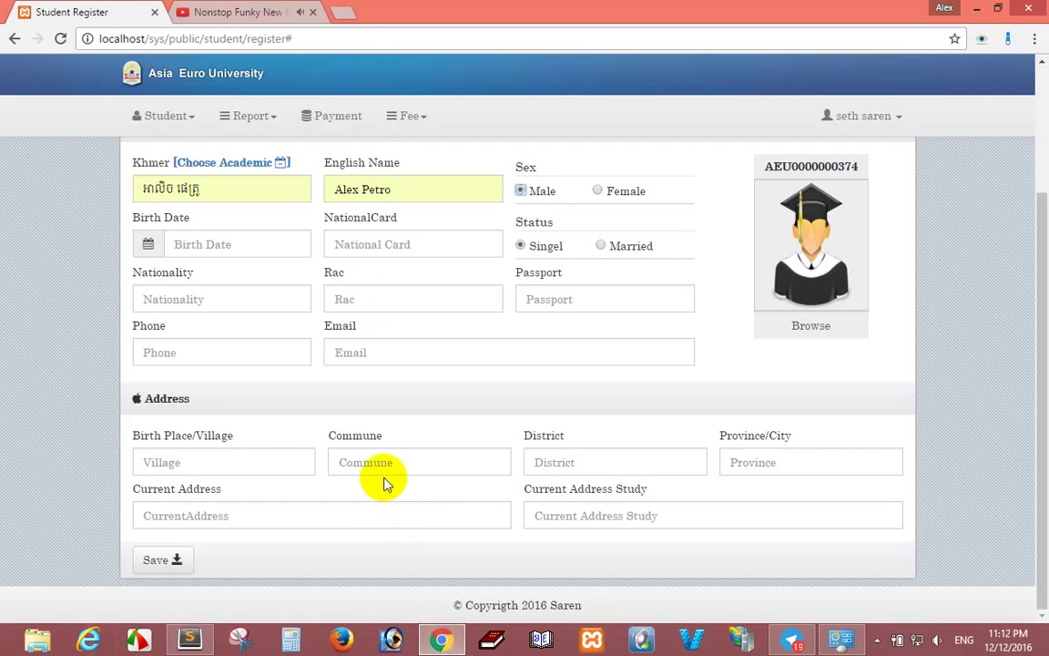
pyautogui.click(164, 560)
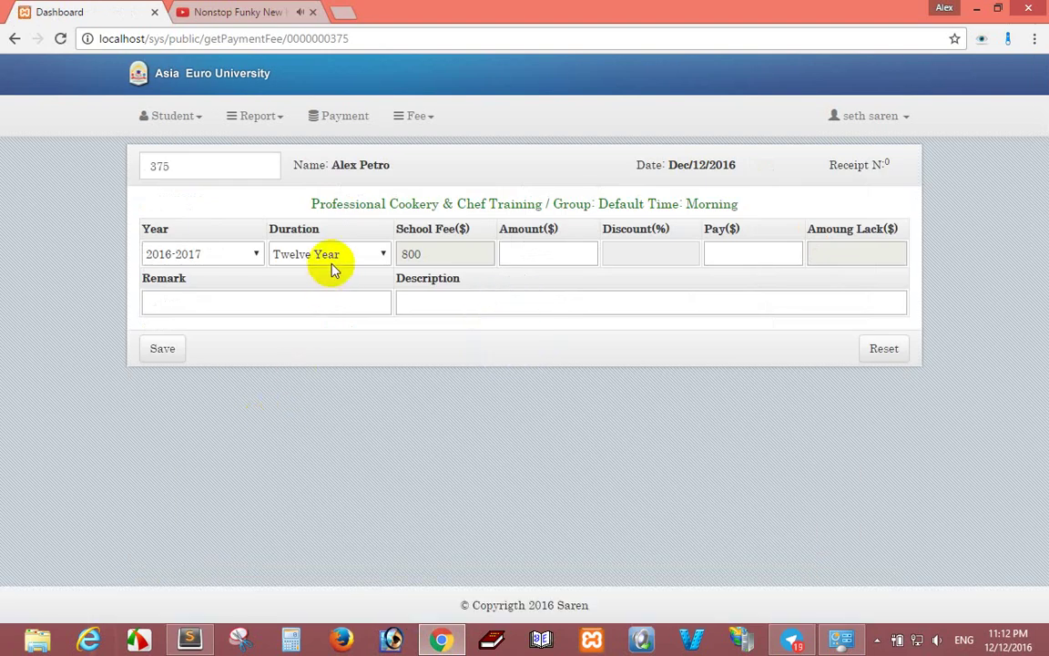
# Examine the course line, year, duration, school fee and amount fields on the student's payment form.
pyautogui.moveTo(306, 204); pyautogui.dragTo(743, 206)
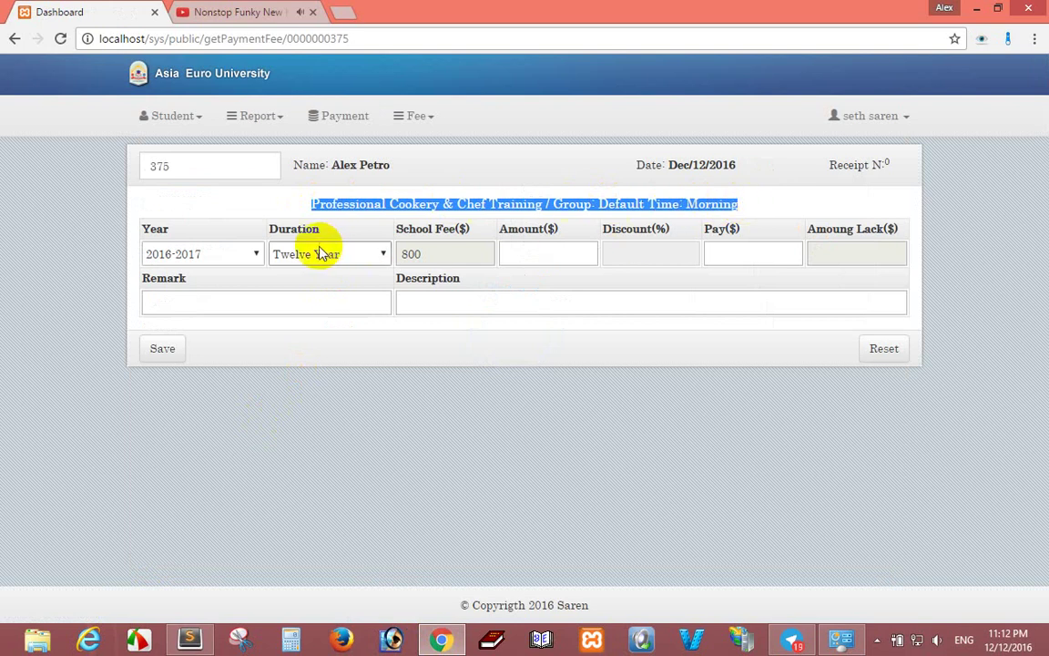
pyautogui.click(217, 228)
pyautogui.click(242, 251)
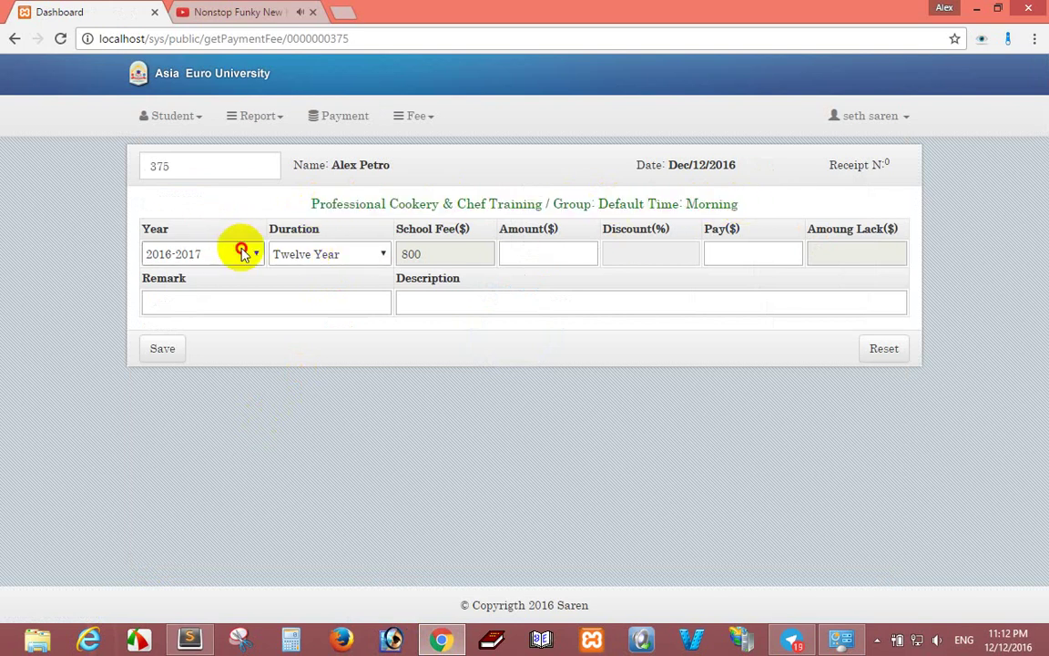
pyautogui.click(335, 255)
pyautogui.click(335, 255)
pyautogui.click(328, 253)
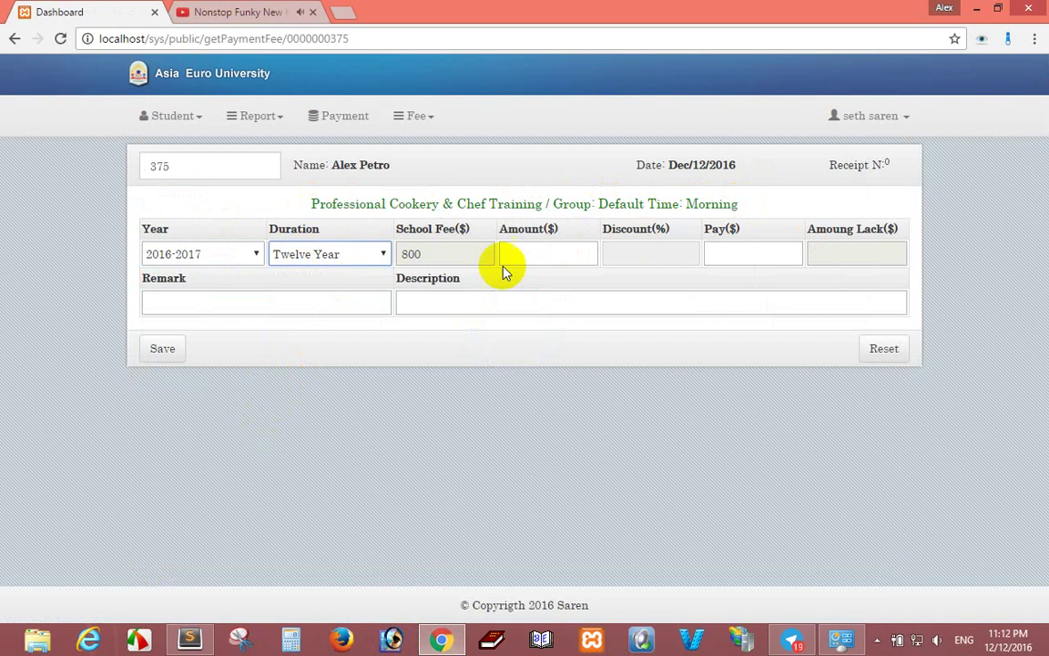
pyautogui.click(554, 252)
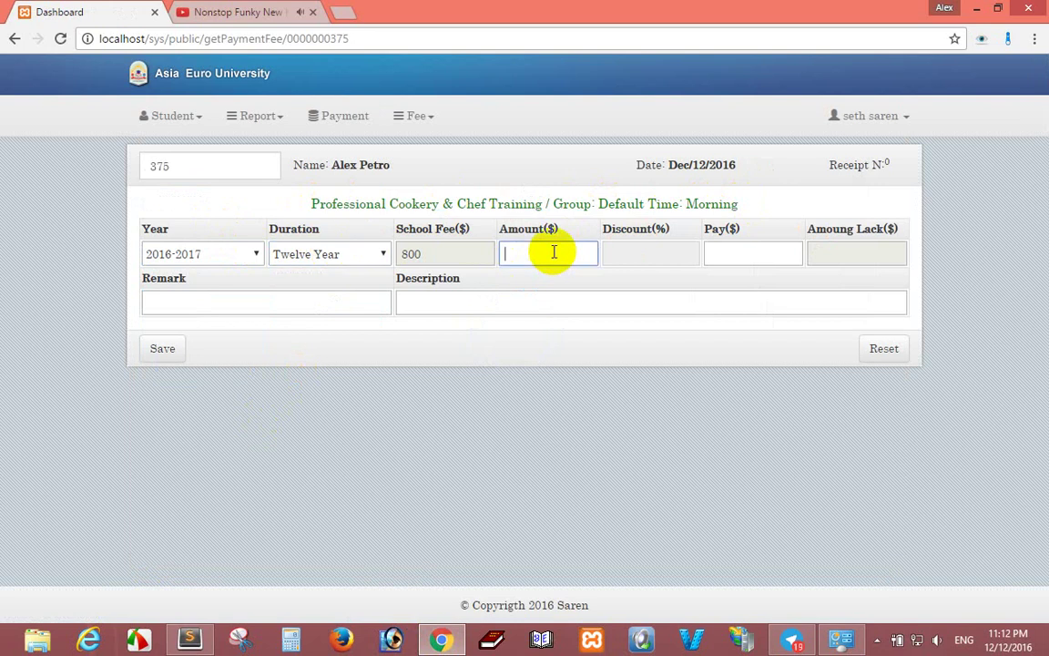
pyautogui.click(446, 256)
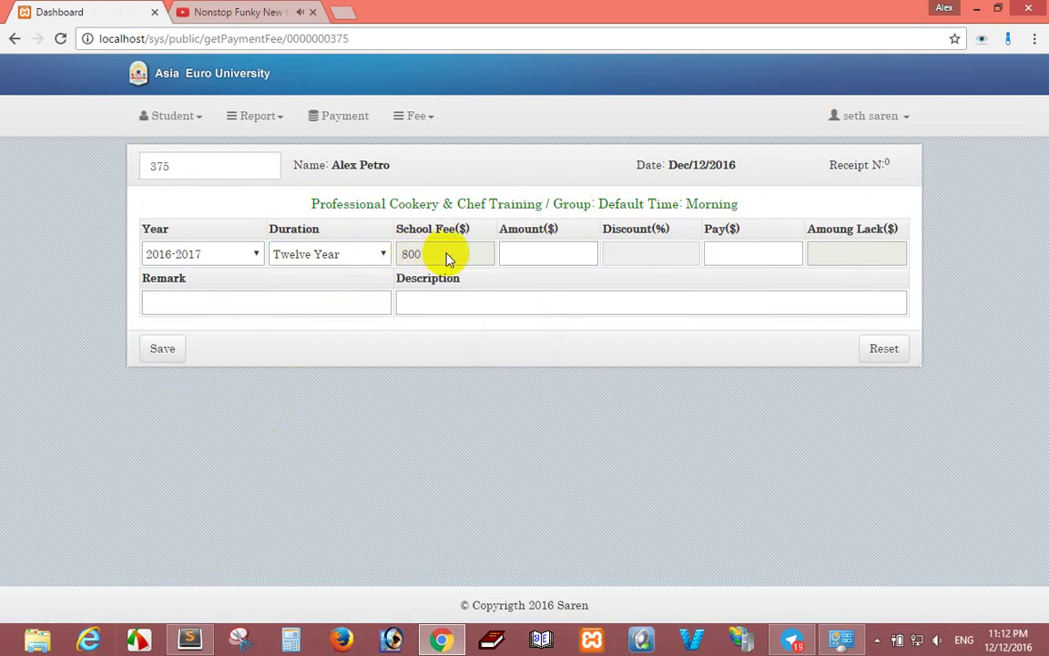
# Try amounts of 800 and 801 on the payment form to test the discount calculation.
pyautogui.click(541, 257)
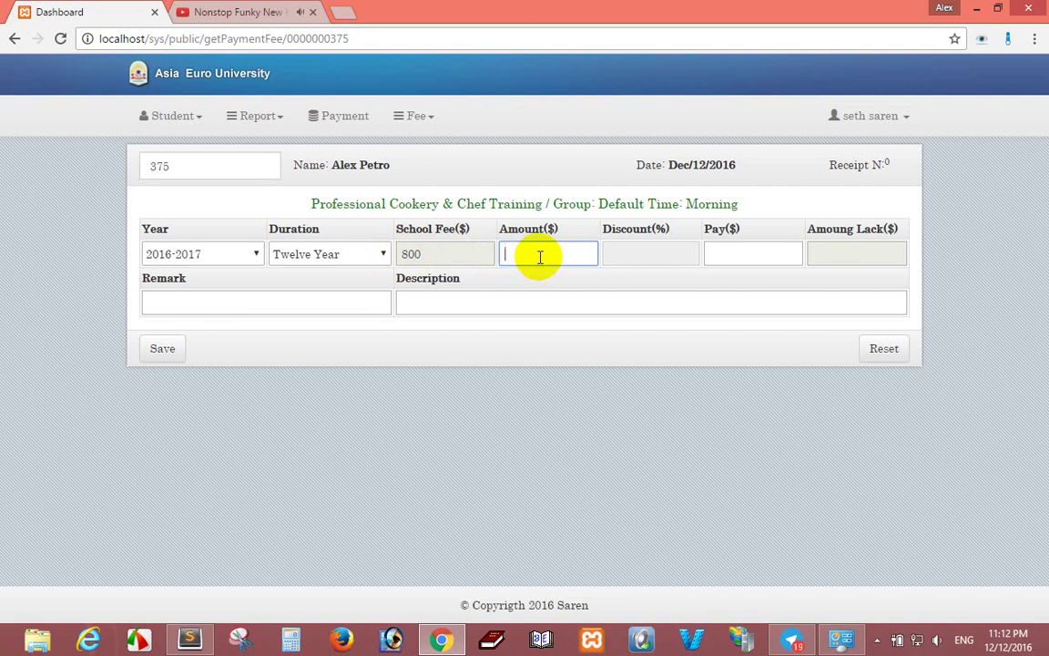
pyautogui.write('8')
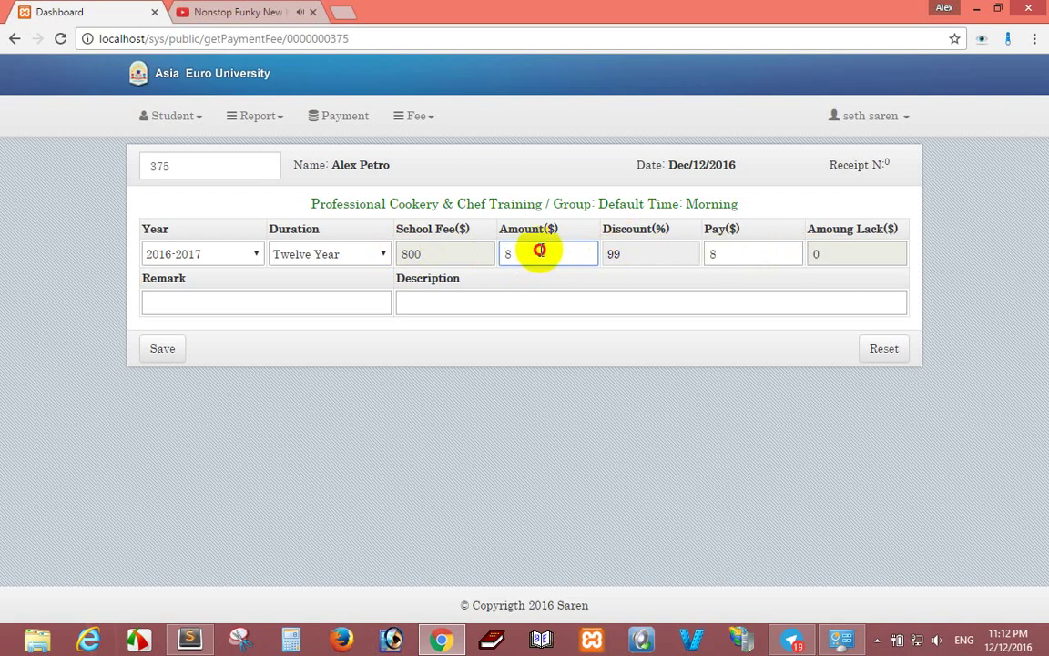
pyautogui.moveTo(538, 254); pyautogui.dragTo(458, 256)
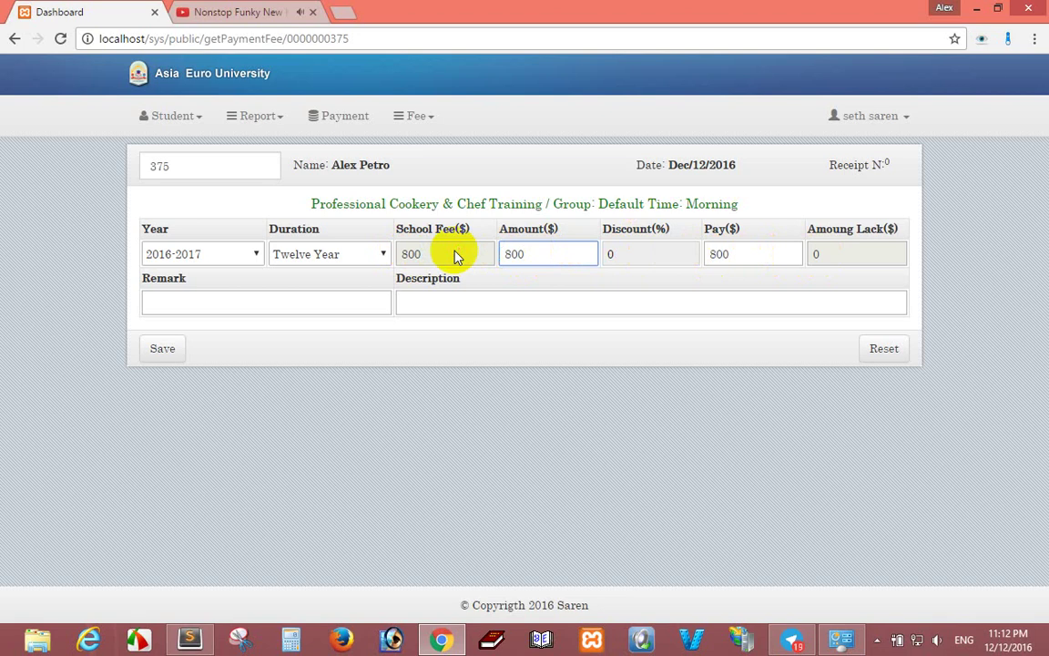
pyautogui.write('801')
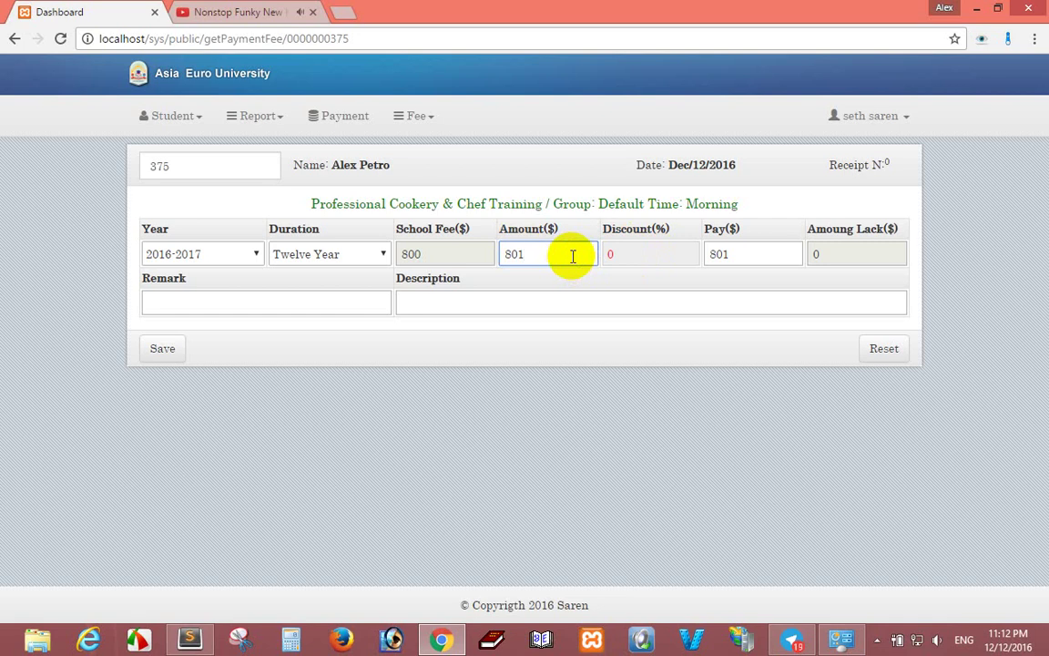
# Try an amount of 8000, followed by 800, and clear the amount.
pyautogui.press('BackSpace')
pyautogui.press('BackSpace')
pyautogui.press('BackSpace')
pyautogui.write('8000')
pyautogui.press('BackSpace')
pyautogui.press('BackSpace')
pyautogui.press('BackSpace')
pyautogui.press('BackSpace')
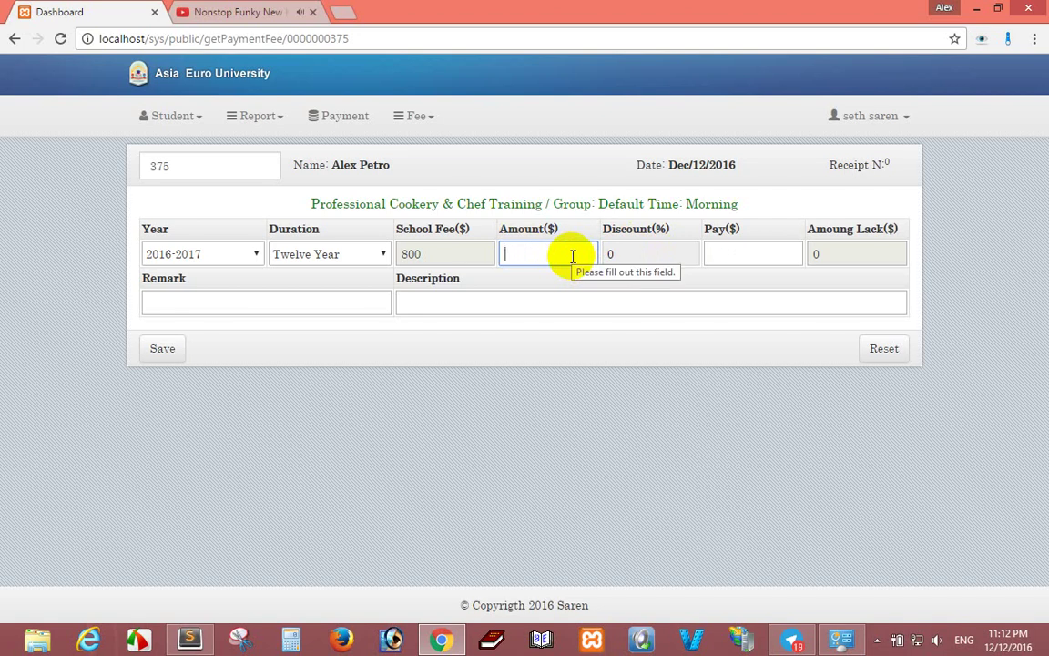
pyautogui.write('800')
pyautogui.press('BackSpace')
pyautogui.press('BackSpace')
pyautogui.press('BackSpace')
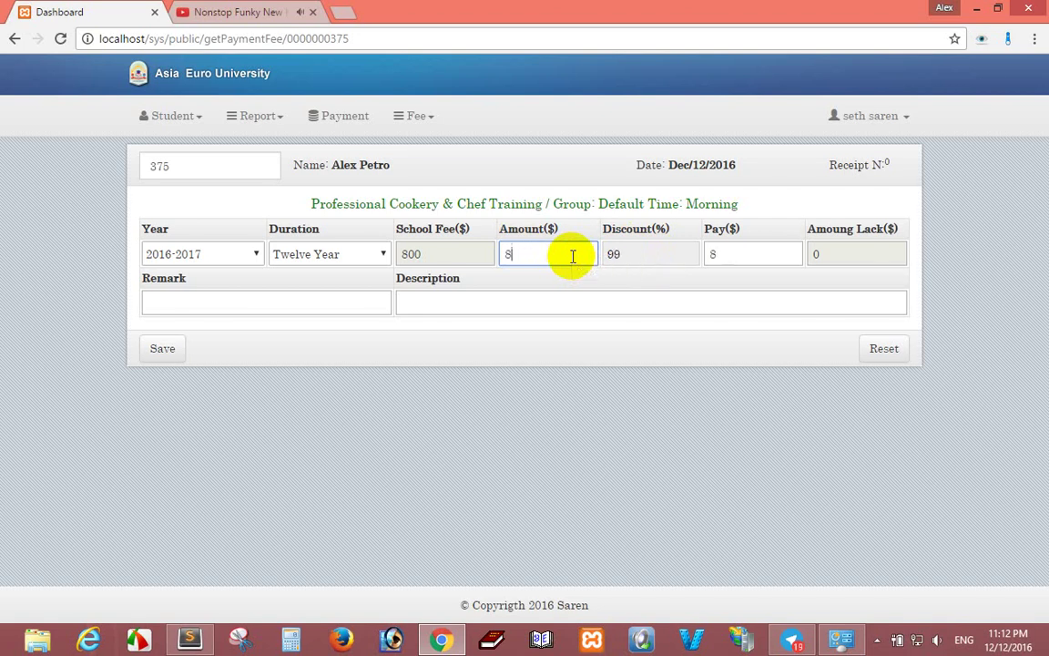
# Set the amount to 400 and the sum to pay to 100 dollars.
pyautogui.write('400')
pyautogui.doubleClick(659, 255)
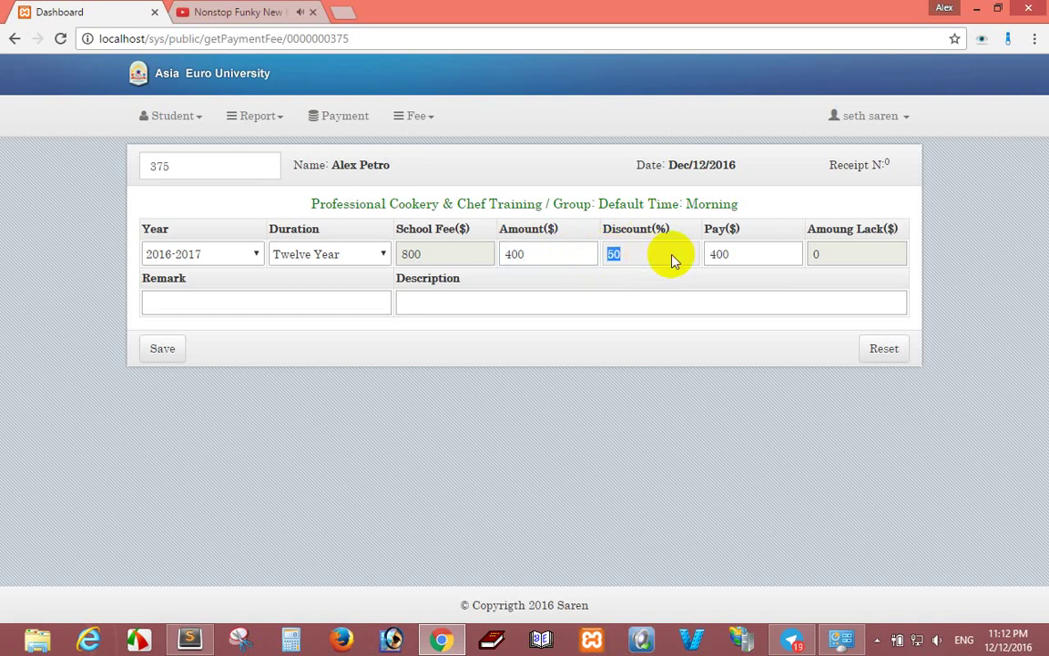
pyautogui.click(721, 254)
pyautogui.doubleClick(740, 257)
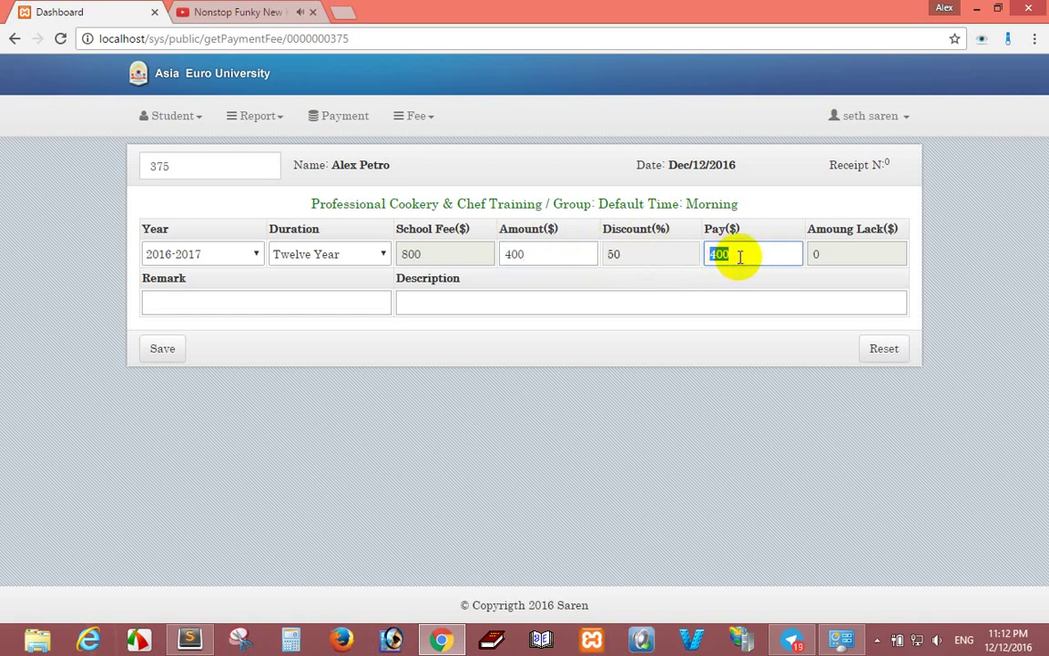
pyautogui.click(740, 257)
pyautogui.moveTo(754, 254); pyautogui.dragTo(700, 248)
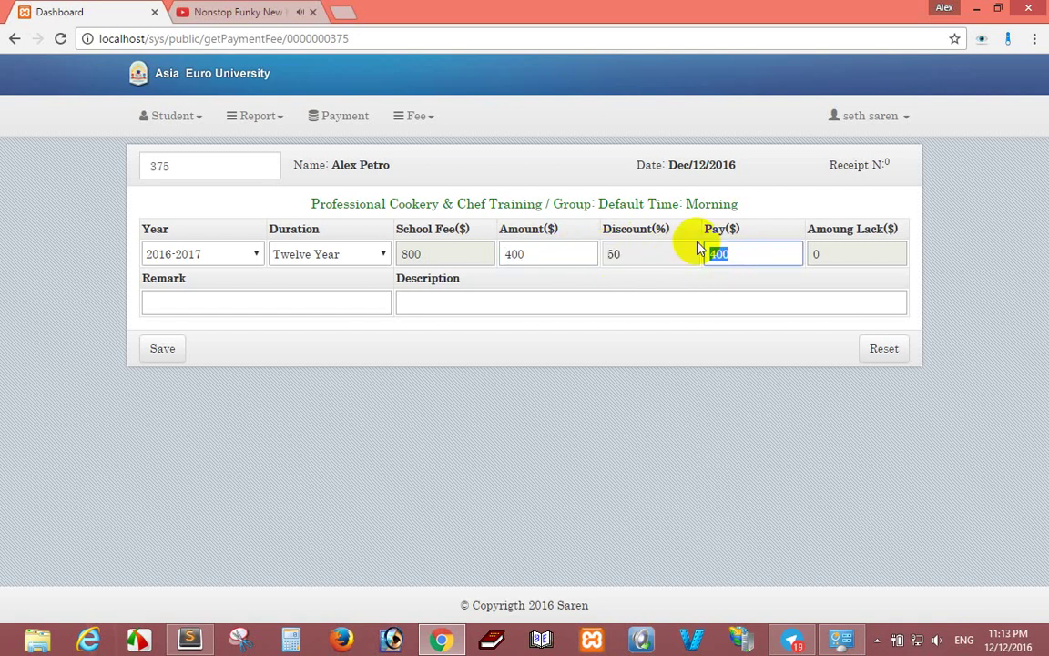
pyautogui.write('10')
# Switch to Sublime Text and add the line "Please go see course fee for studey" below the existing note.
pyautogui.click(195, 631)
pyautogui.press('Return')
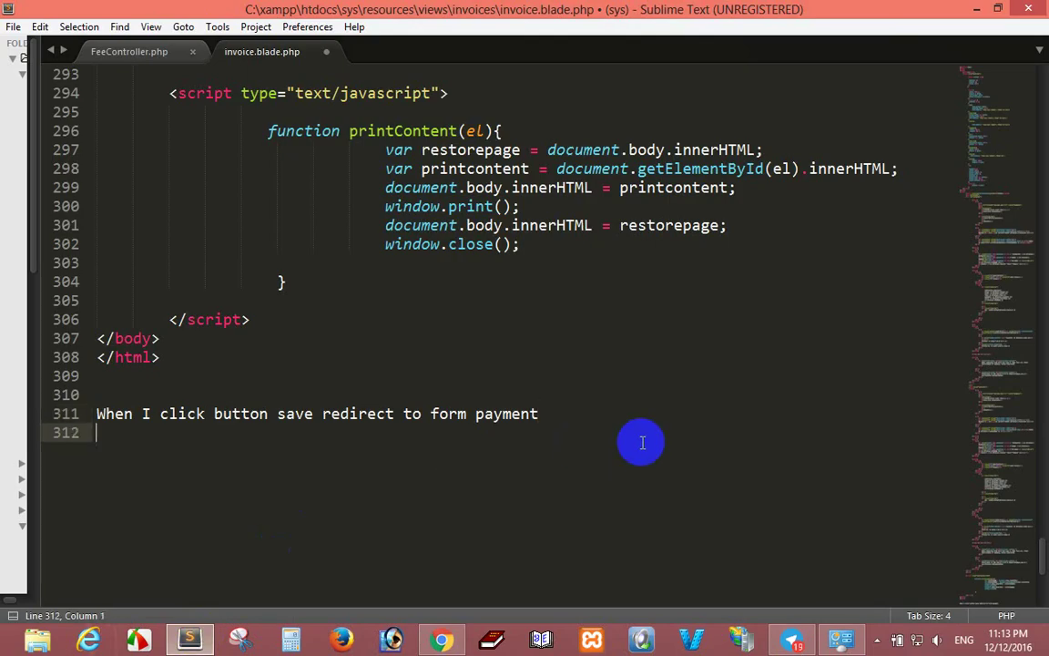
pyautogui.write('Please go s')
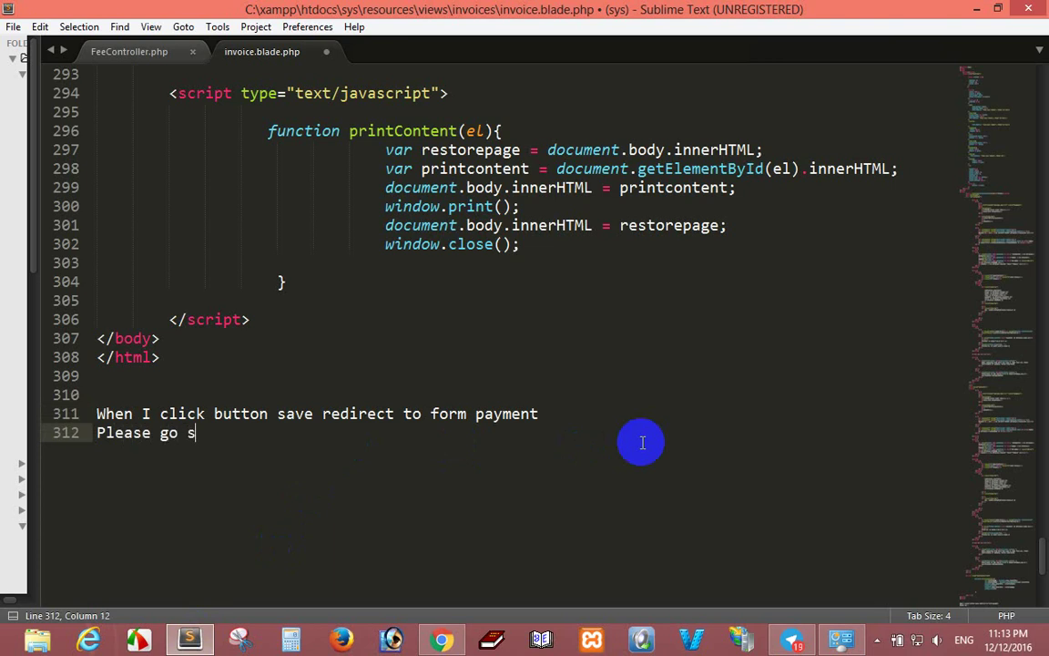
pyautogui.write('ee')
pyautogui.write(' cous')
pyautogui.write('se fee')
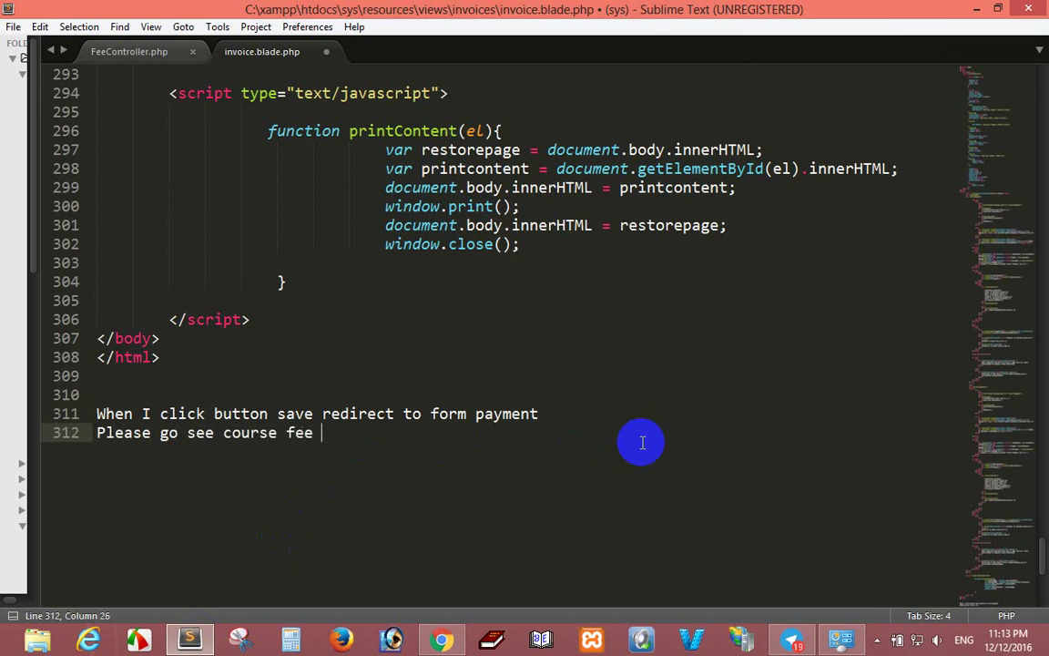
pyautogui.write(' for student')
pyautogui.press('BackSpace')
pyautogui.press('BackSpace')
pyautogui.write('y')
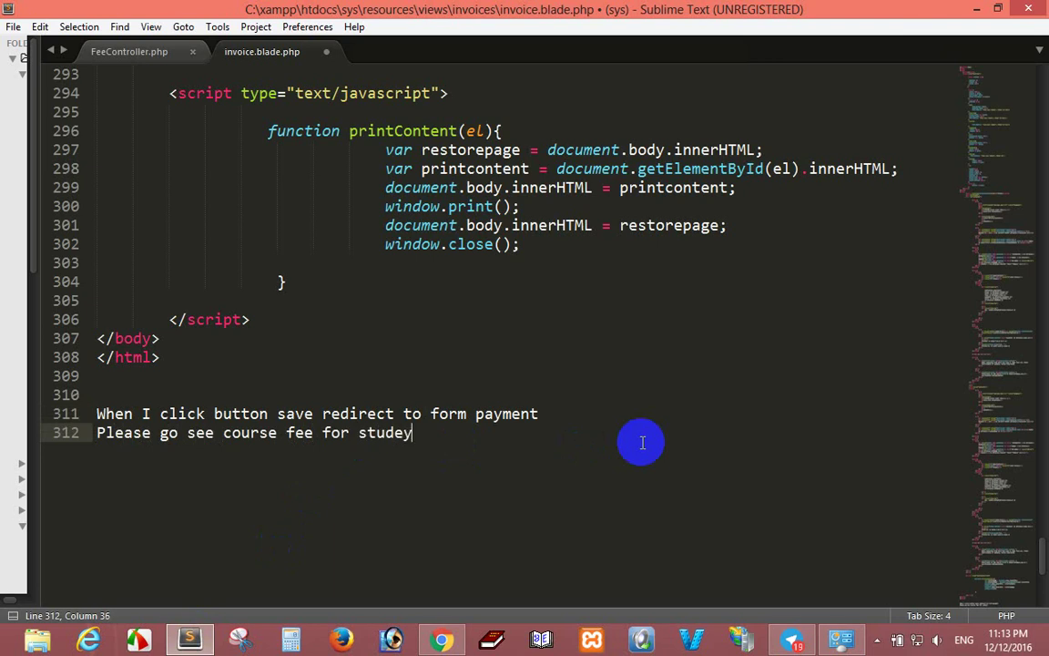
# Switch back to Chrome and open the Create Fee page in a new browser tab.
pyautogui.click(434, 643)
pyautogui.click(410, 114)
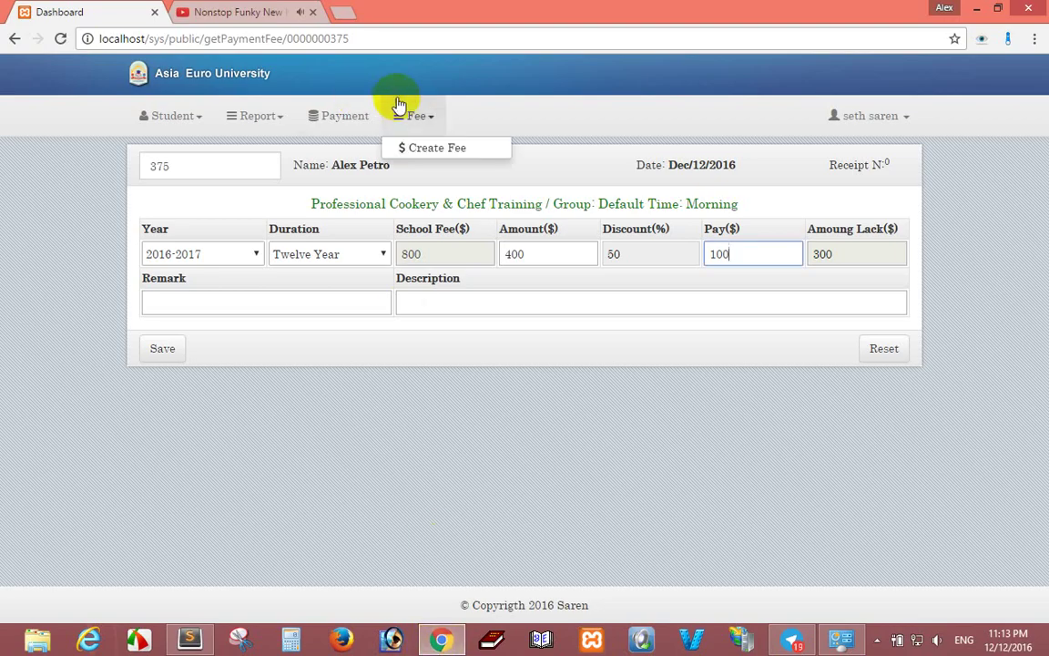
pyautogui.rightClick(417, 149)
pyautogui.click(439, 138)
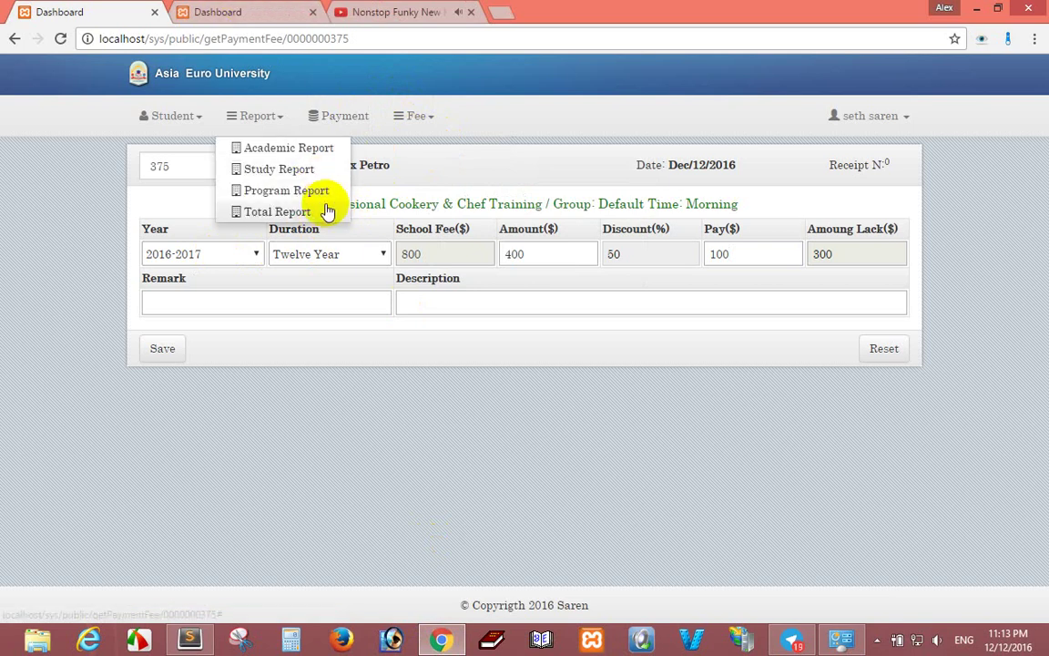
# Compare the student's course on the payment form with the Twelve Year entry for Professional Cookery & Chef Training in the school fee list.
pyautogui.moveTo(312, 203); pyautogui.dragTo(734, 202)
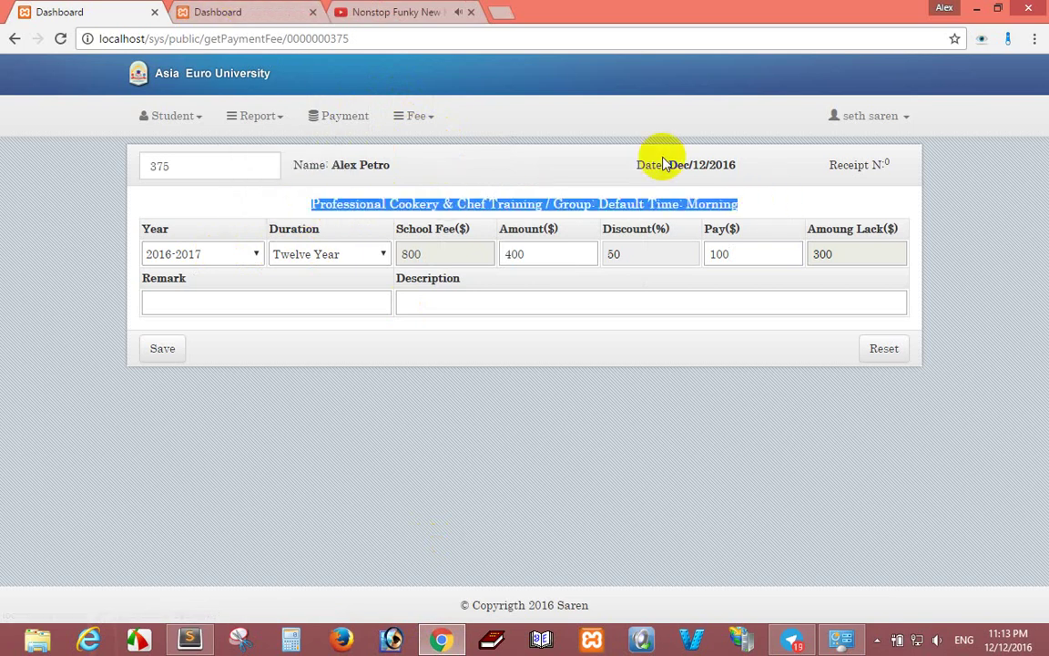
pyautogui.click(264, 11)
pyautogui.scroll(-2, 311, 356)
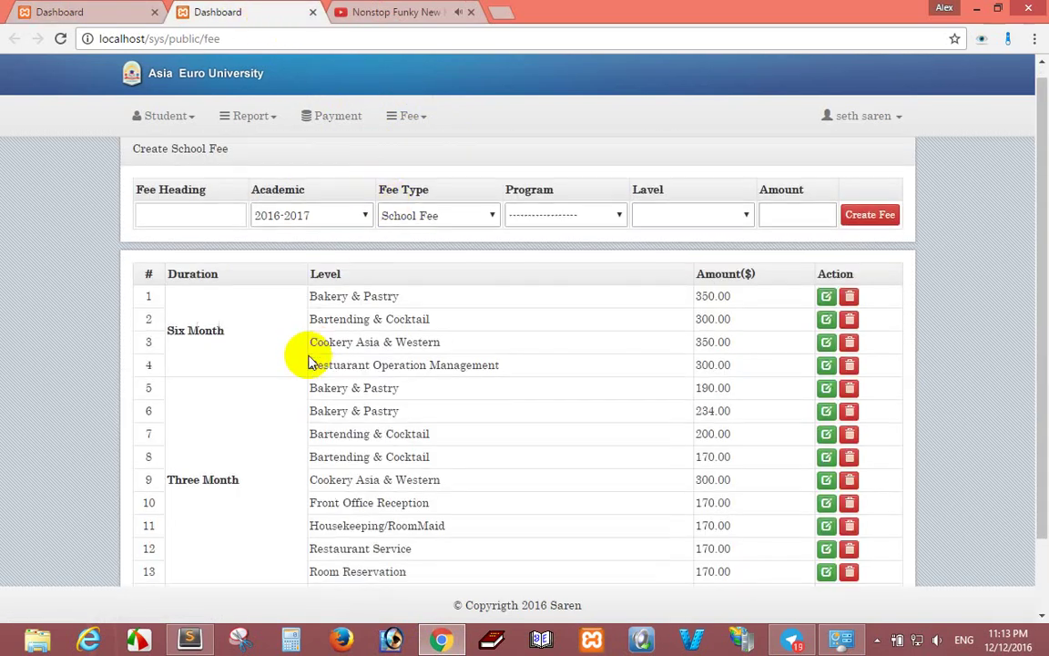
pyautogui.moveTo(164, 530); pyautogui.dragTo(237, 531)
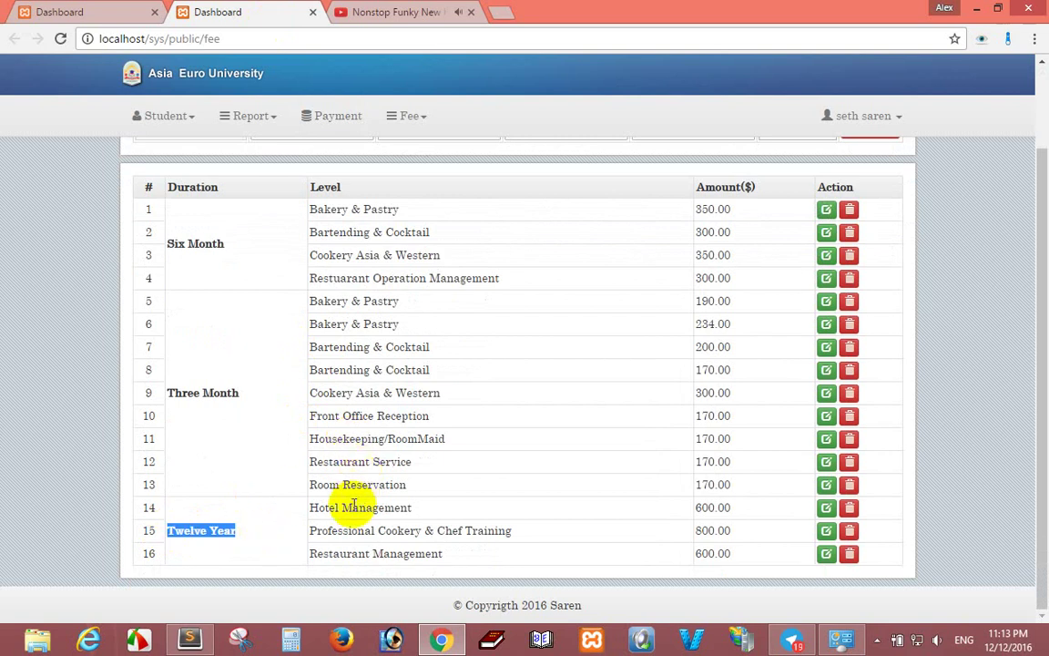
pyautogui.moveTo(304, 533); pyautogui.dragTo(536, 528)
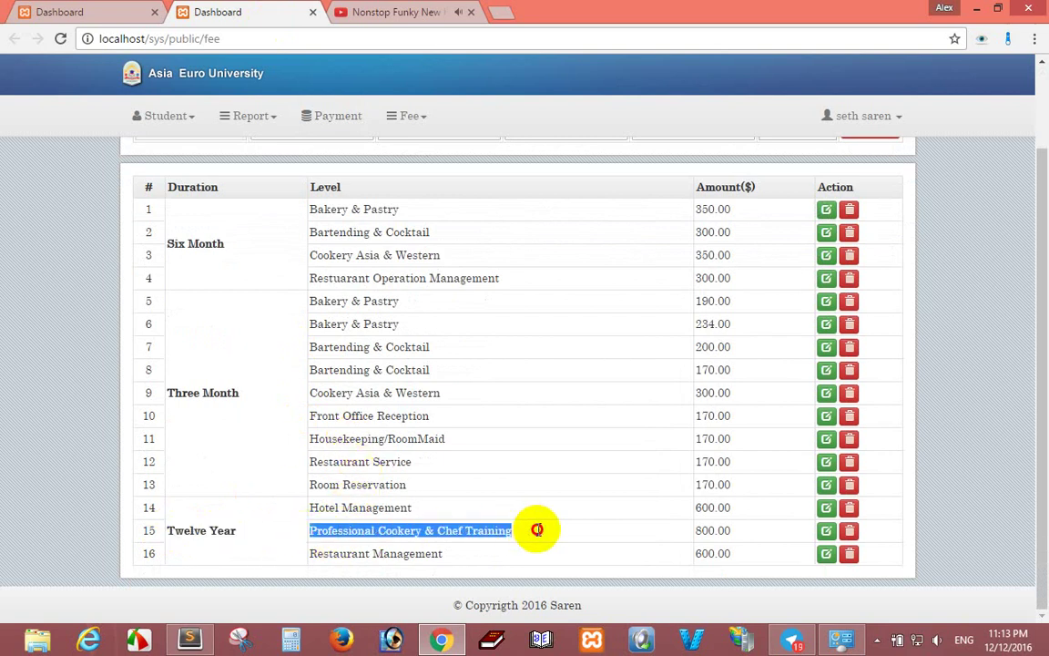
pyautogui.moveTo(696, 530); pyautogui.dragTo(745, 539)
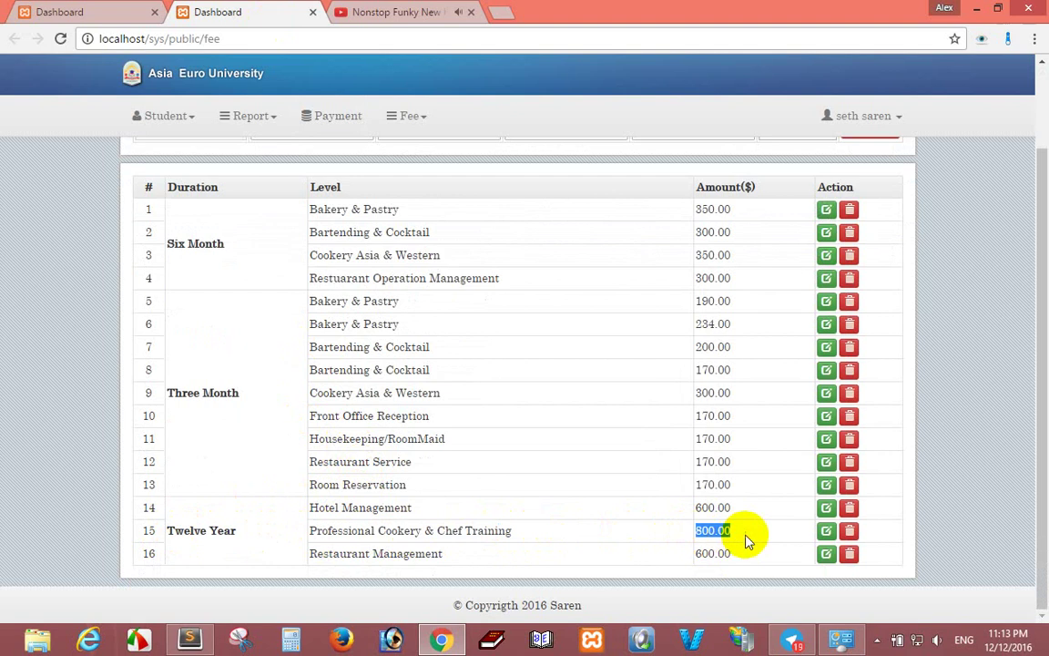
pyautogui.scroll(1, 726, 480)
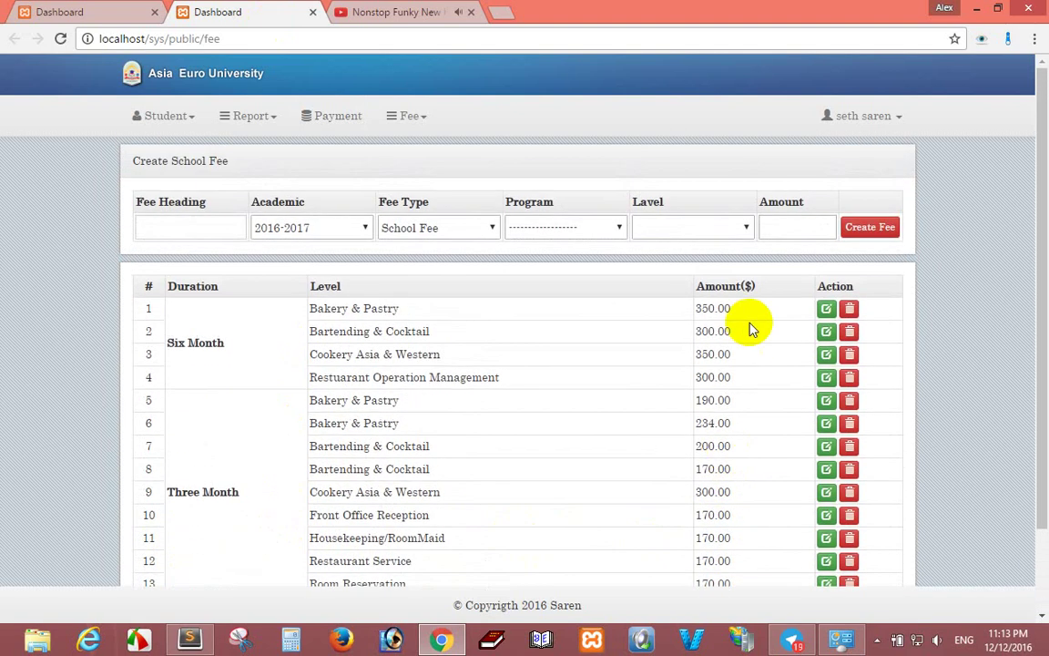
pyautogui.scroll(-1, 726, 300)
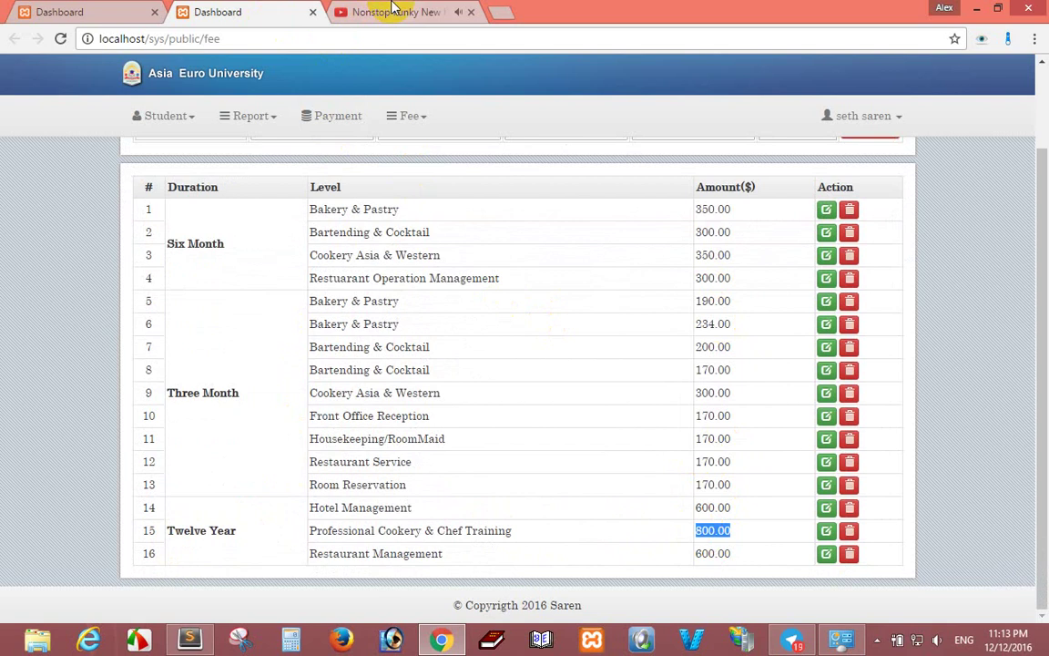
# Return to the student's payment form and set the amount to 800 and the sum to pay to 100 dollars.
pyautogui.click(68, 12)
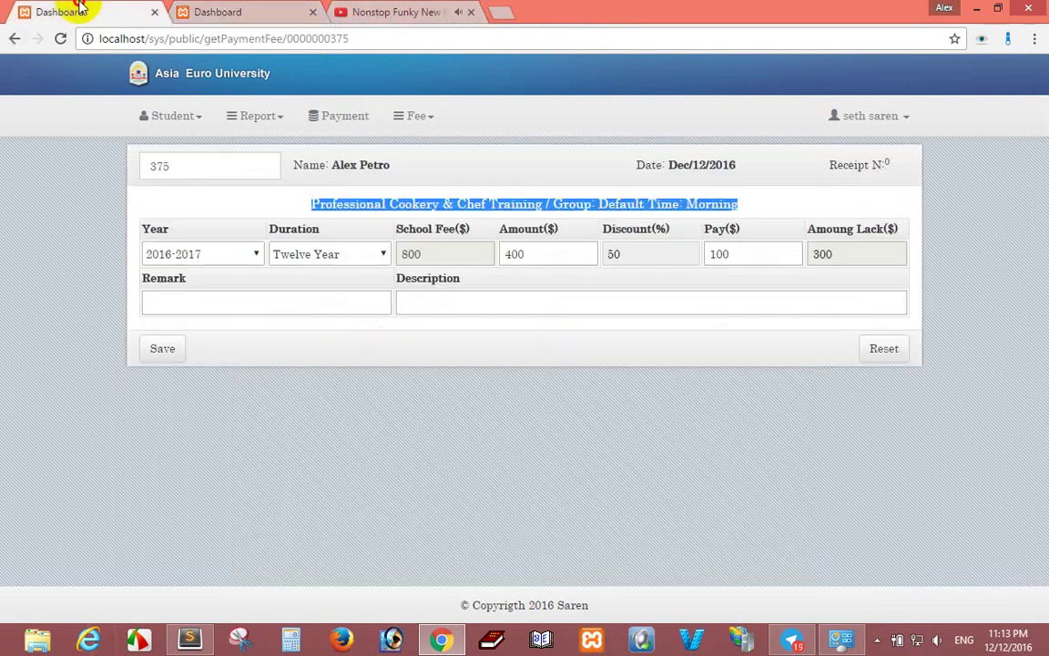
pyautogui.click(563, 255)
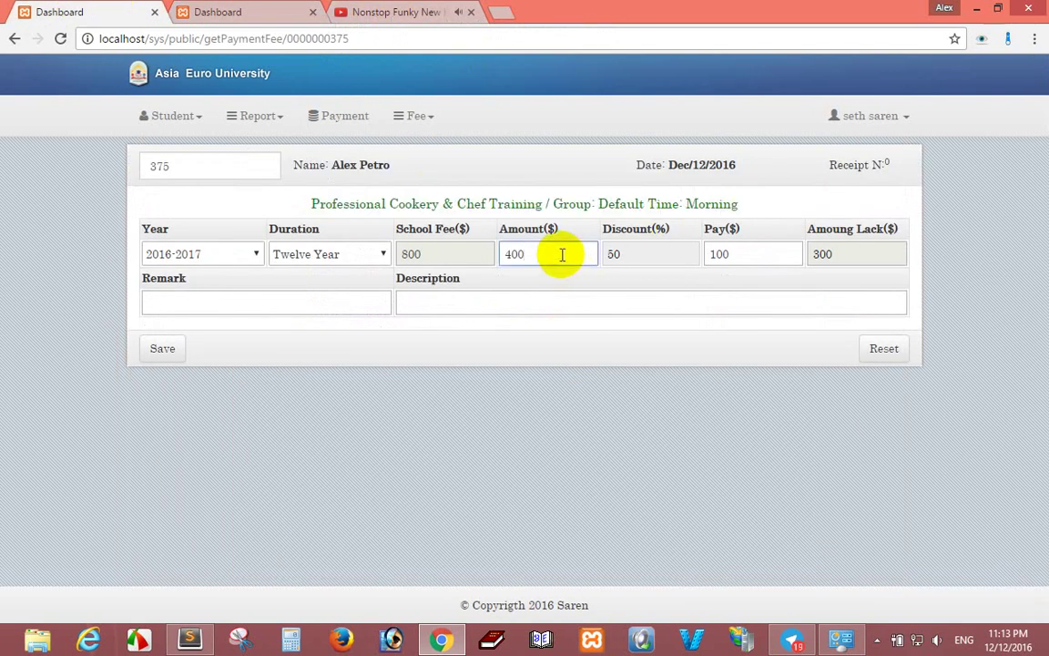
pyautogui.moveTo(197, 640)
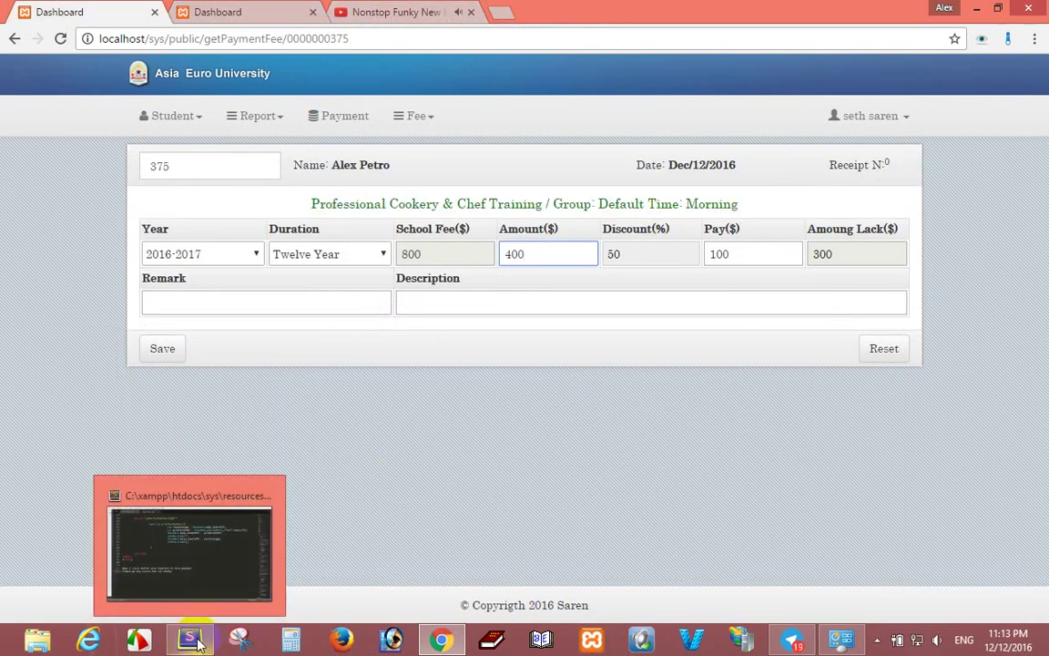
pyautogui.click(412, 348)
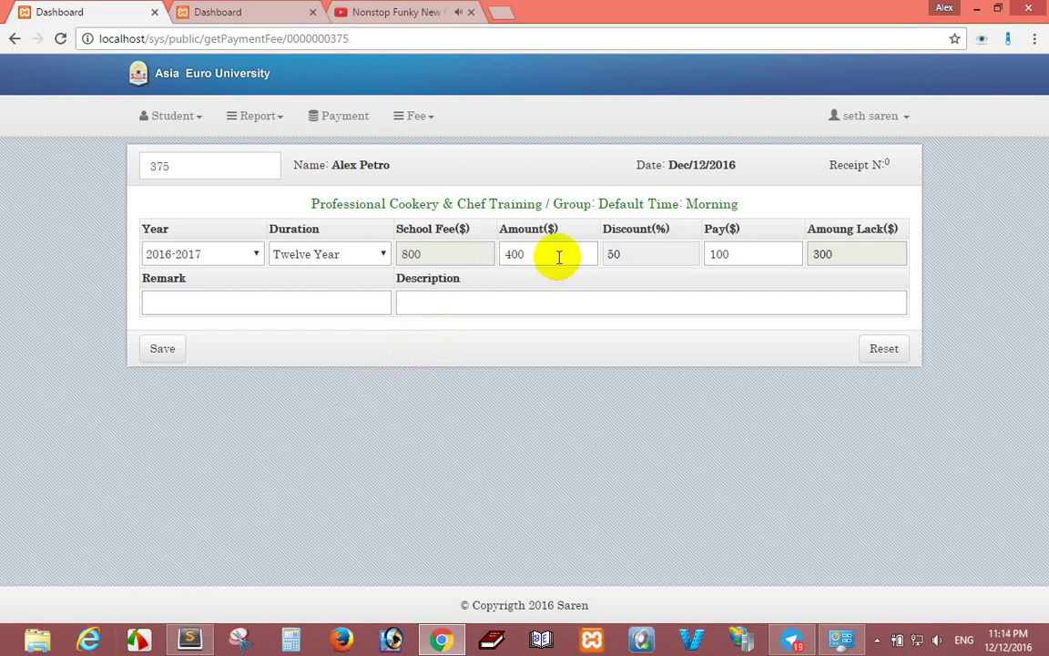
pyautogui.moveTo(560, 257); pyautogui.dragTo(467, 257)
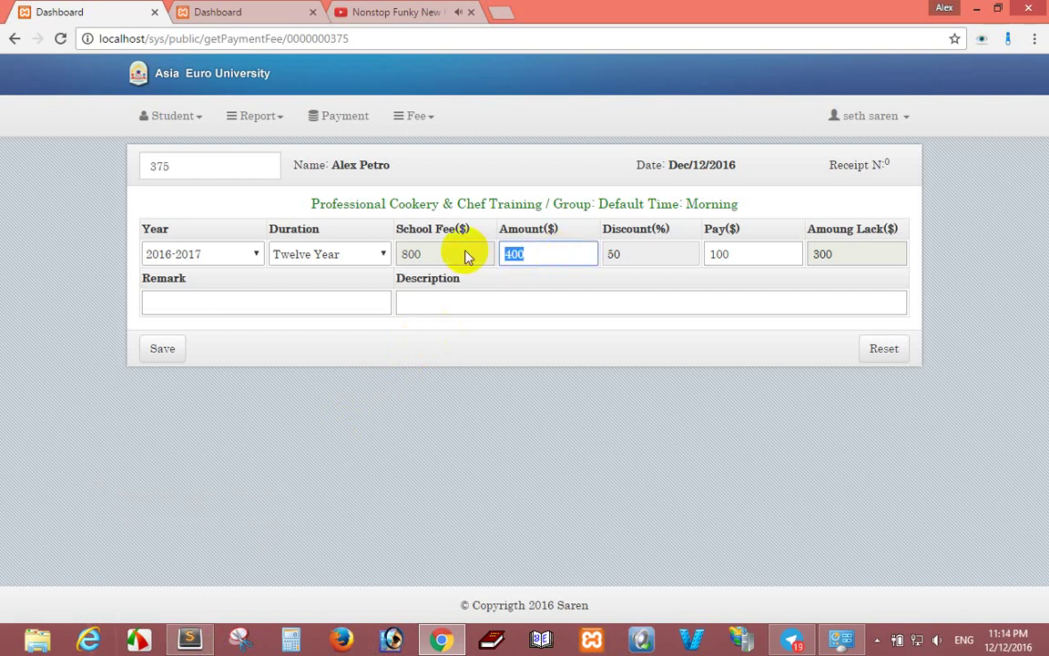
pyautogui.write('800')
pyautogui.moveTo(785, 252); pyautogui.dragTo(664, 254)
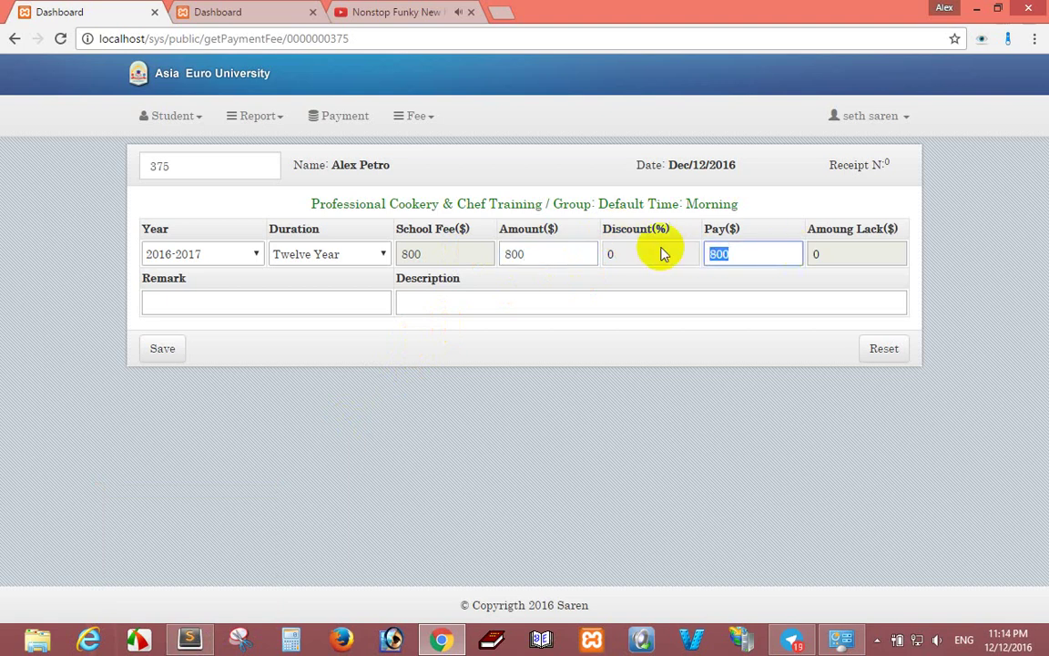
pyautogui.write('10')
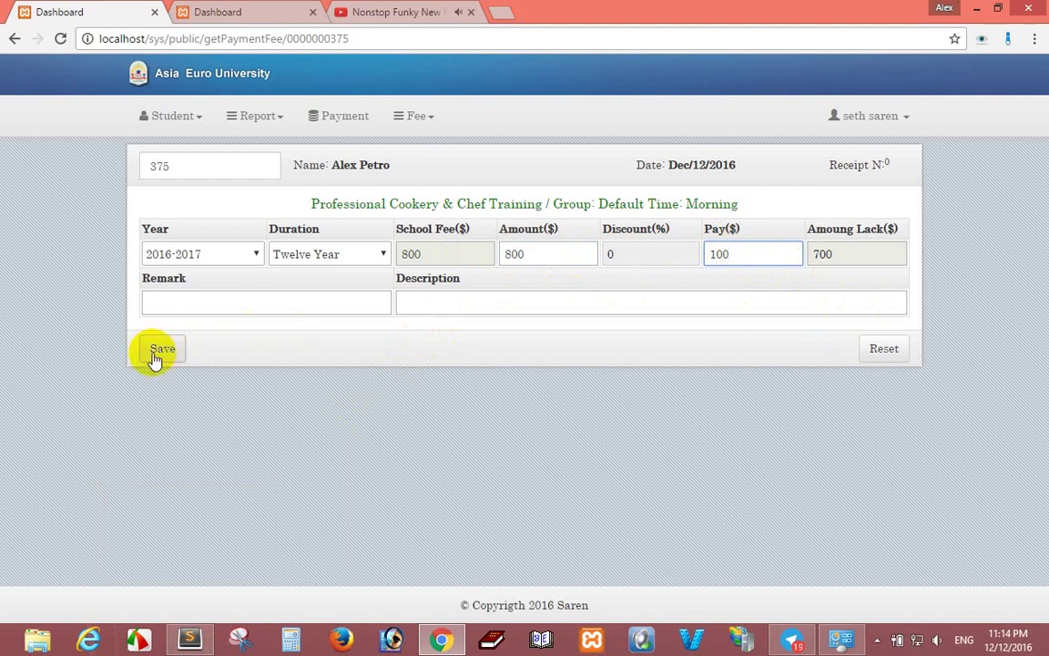
# Switch to Sublime Text and add the line "When click button save sent to trantion" below the existing notes.
pyautogui.click(193, 636)
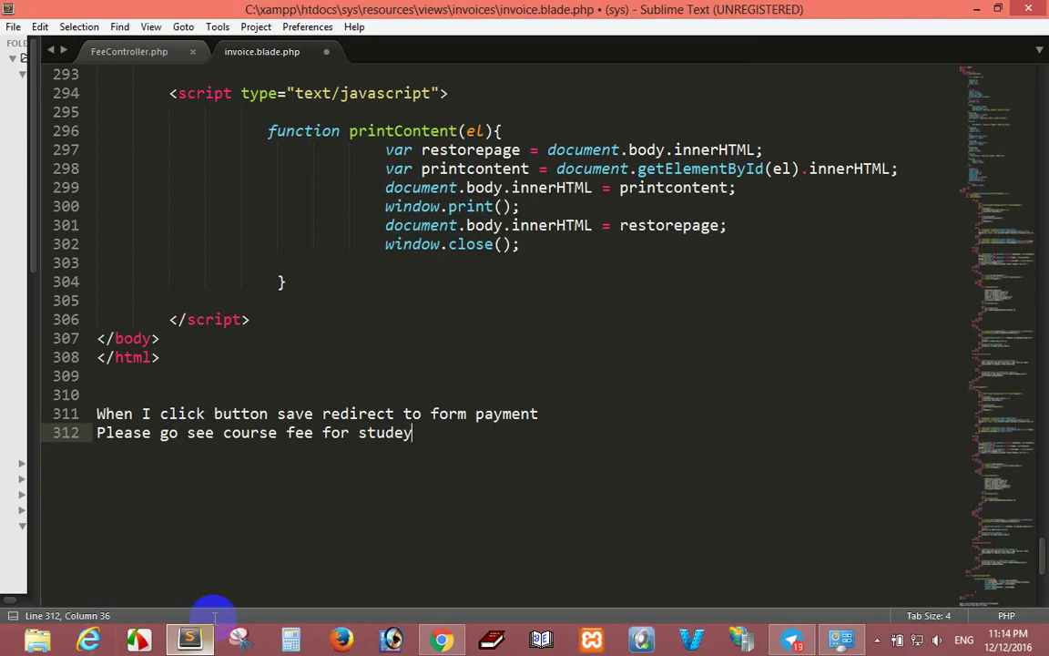
pyautogui.press('Return')
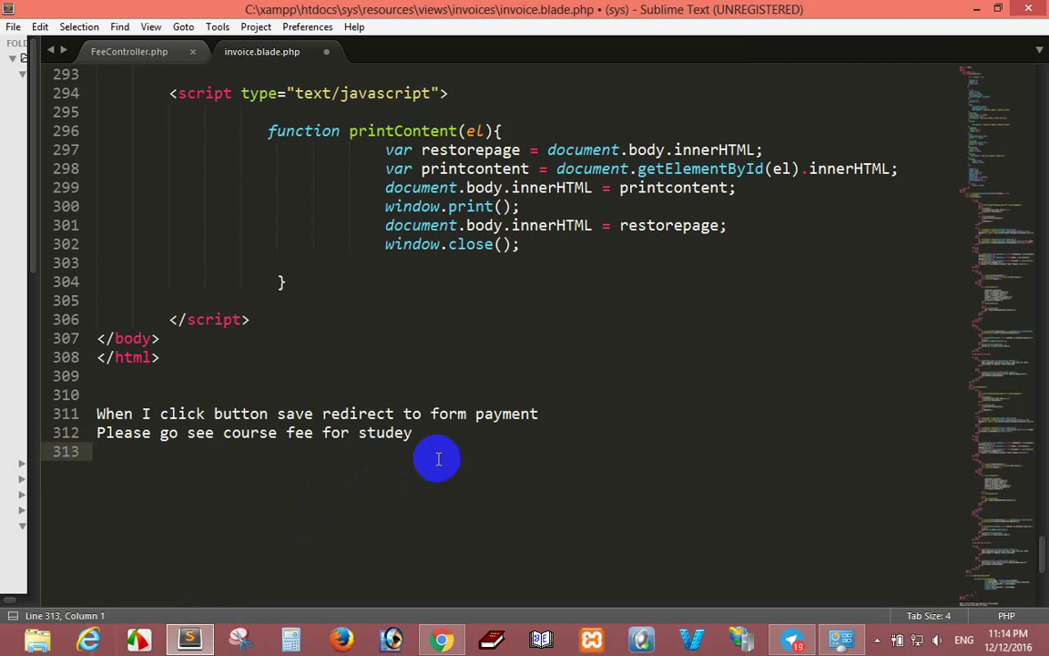
pyautogui.write('When click b')
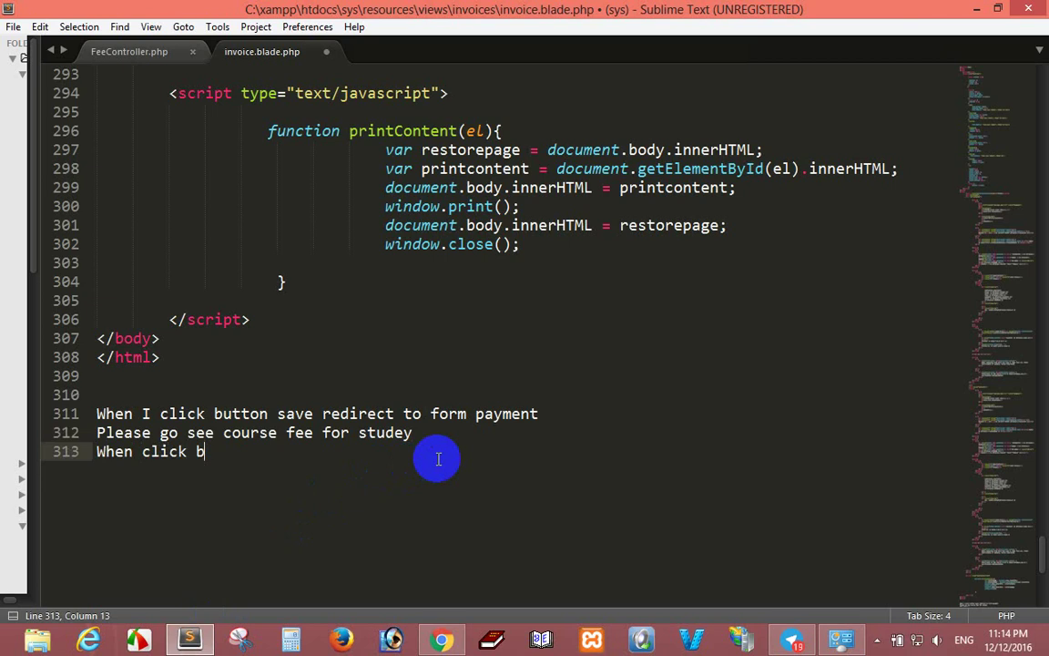
pyautogui.write('utton save sent to tran')
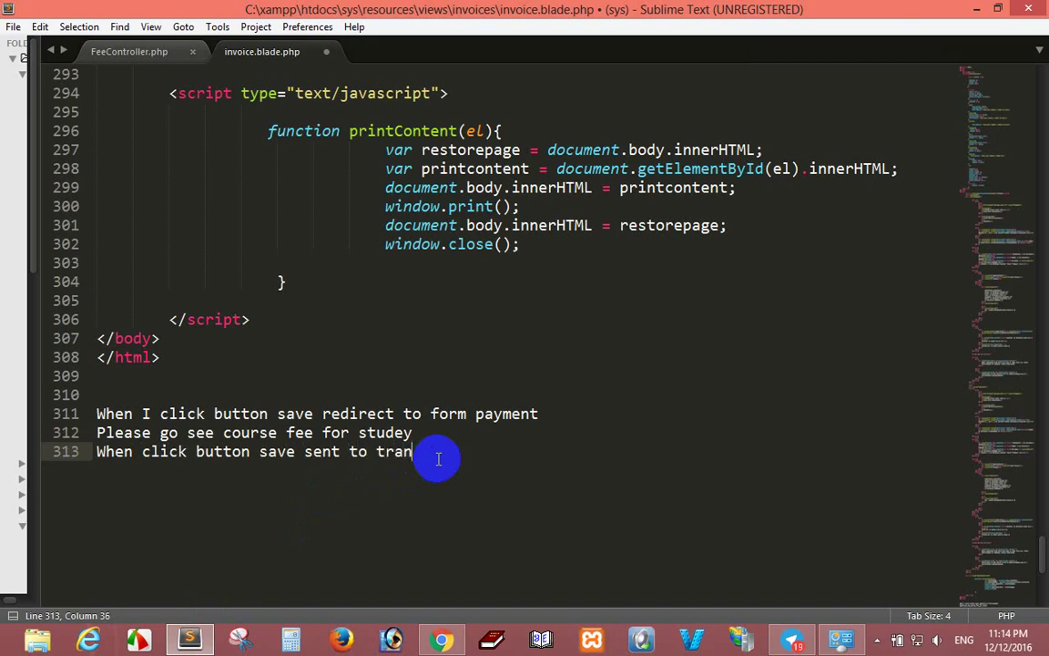
pyautogui.write('tion')
# Switch back to Chrome, save the student's payment and review the course's fee, amount, paid sum and balance in the pay list.
pyautogui.click(440, 640)
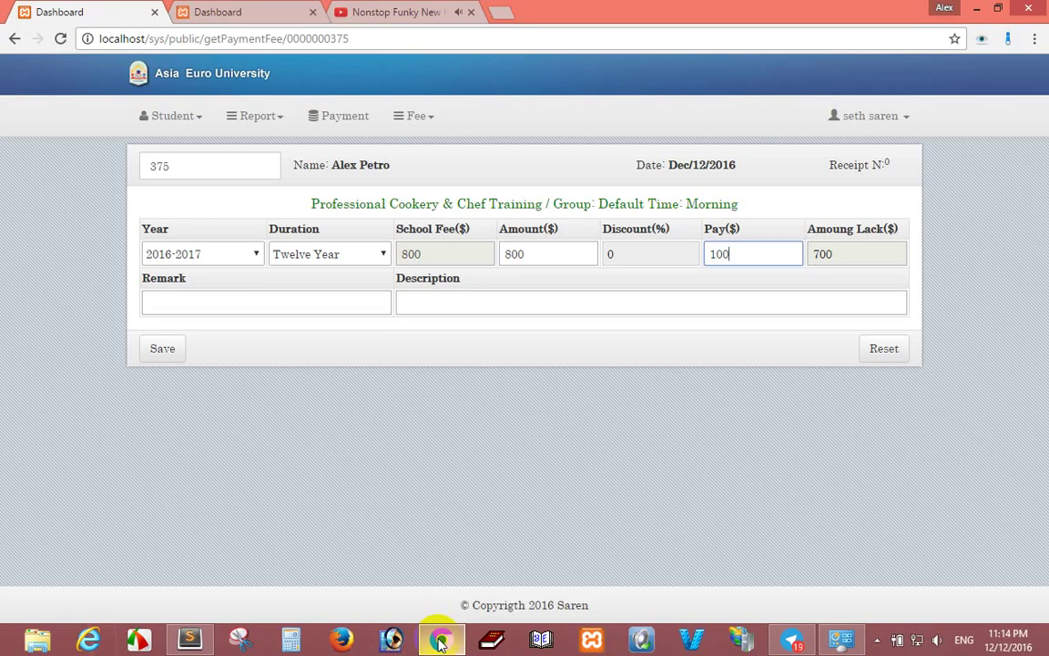
pyautogui.click(162, 350)
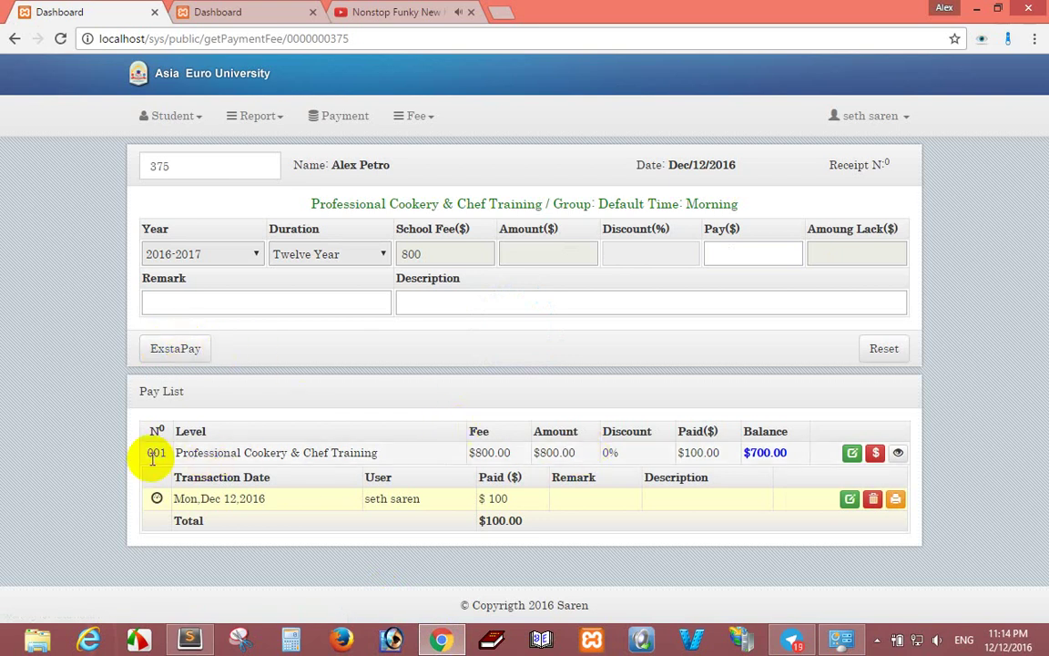
pyautogui.moveTo(152, 443); pyautogui.dragTo(808, 446)
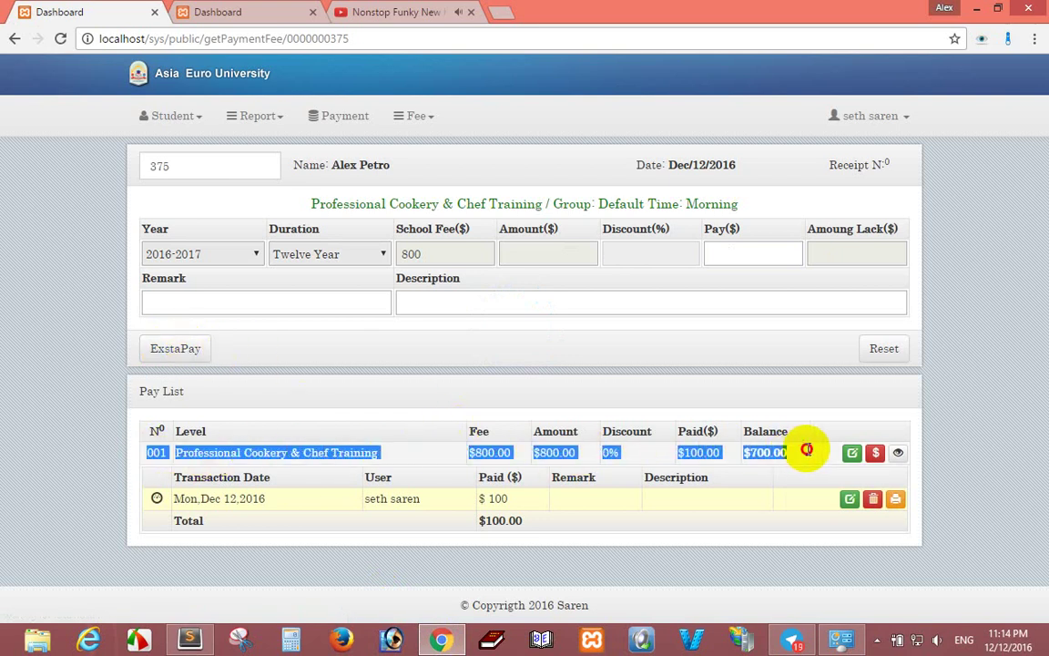
pyautogui.click(775, 414)
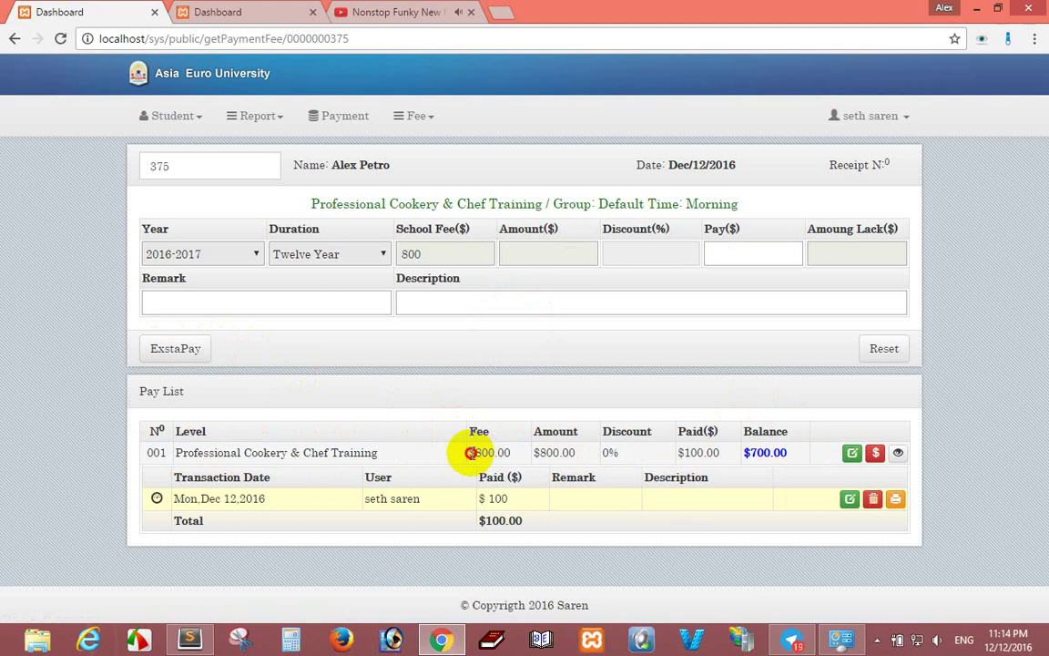
pyautogui.moveTo(468, 453); pyautogui.dragTo(848, 468)
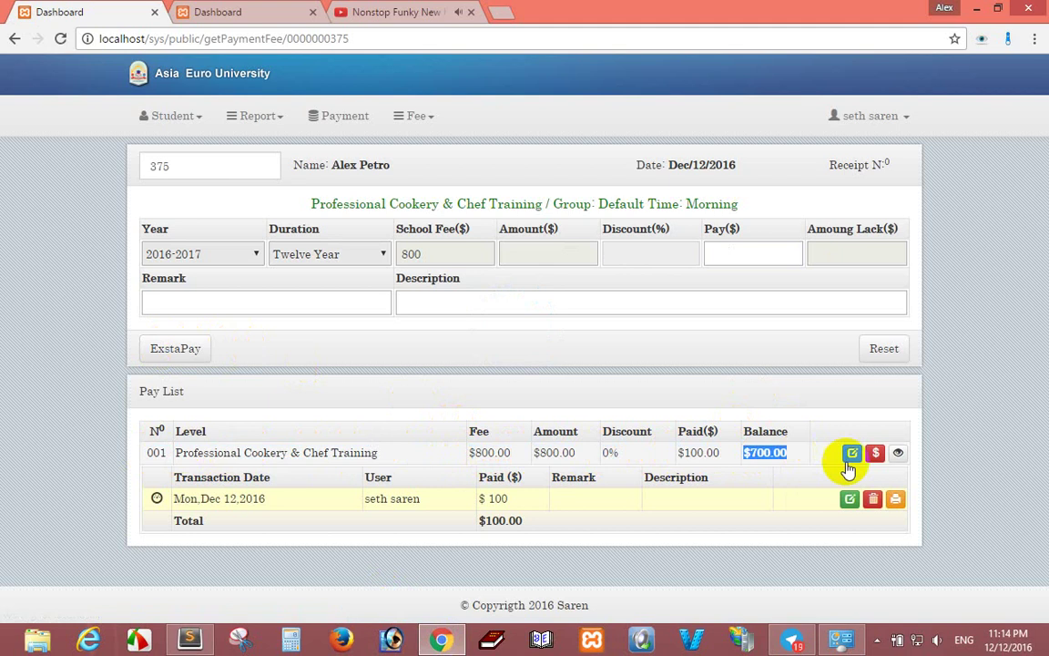
pyautogui.click(830, 475)
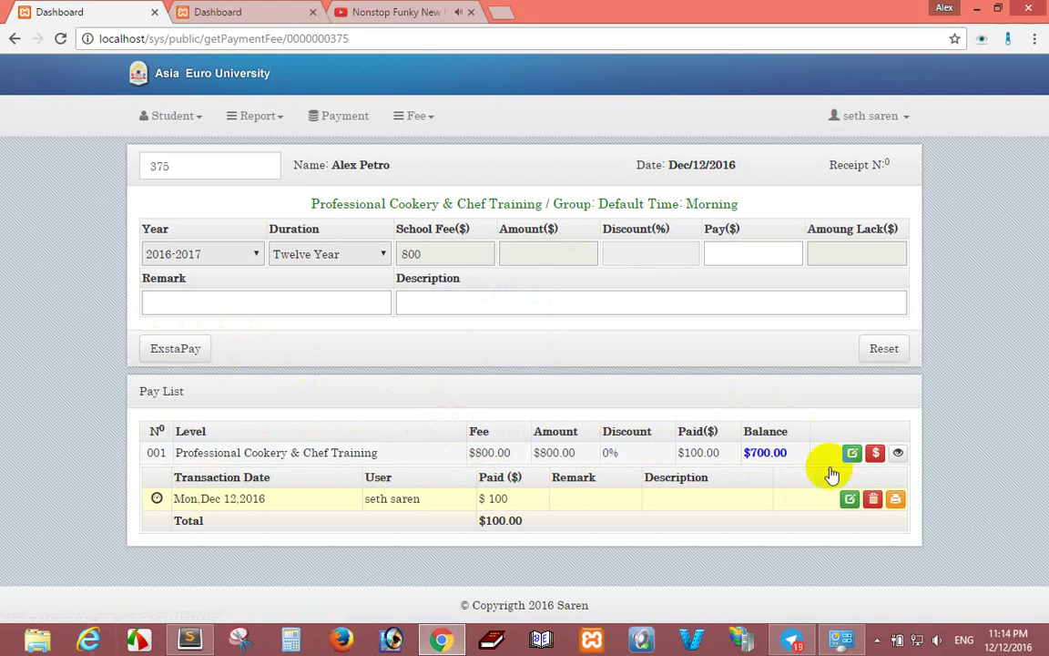
# Open the receipt of the $100 transaction, check its number, date, student names and second copy, and print it.
pyautogui.click(897, 501)
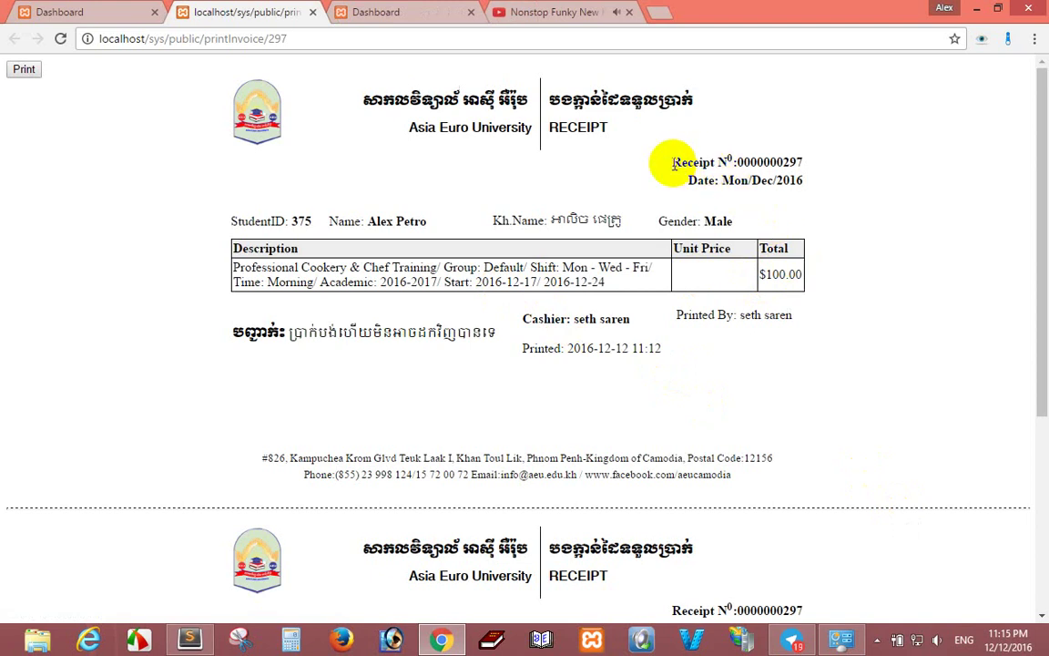
pyautogui.moveTo(672, 162); pyautogui.dragTo(808, 175)
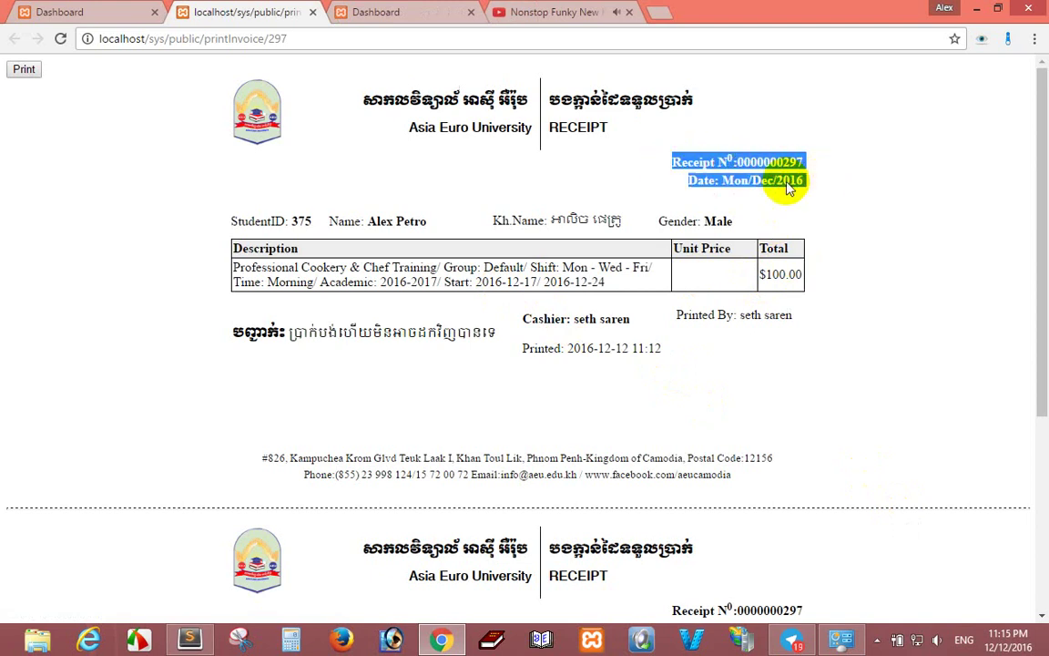
pyautogui.click(637, 197)
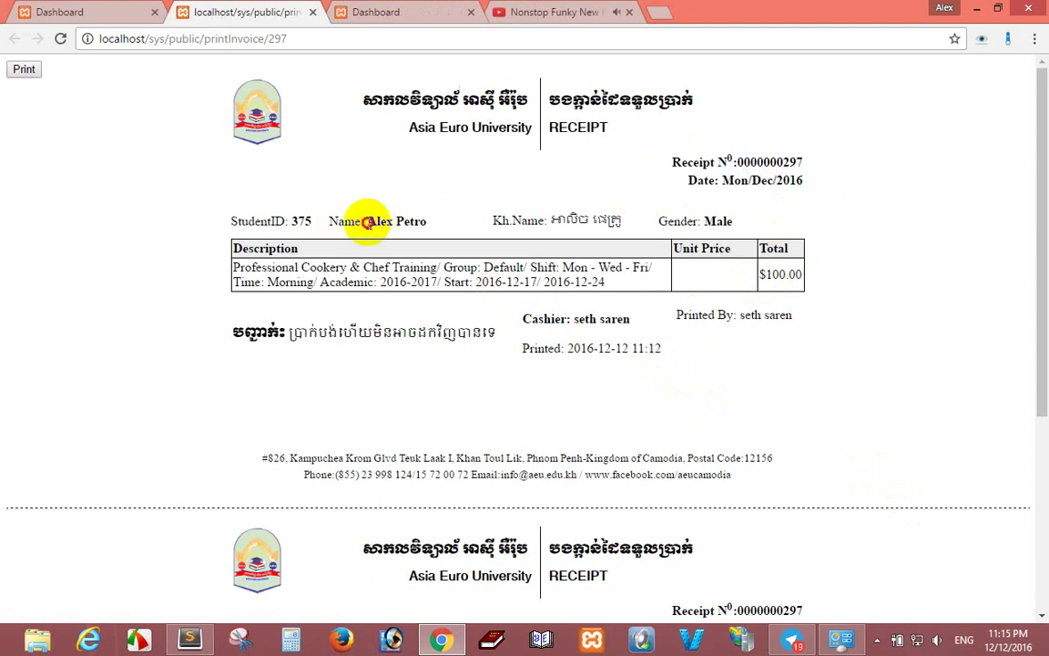
pyautogui.moveTo(368, 222); pyautogui.dragTo(623, 220)
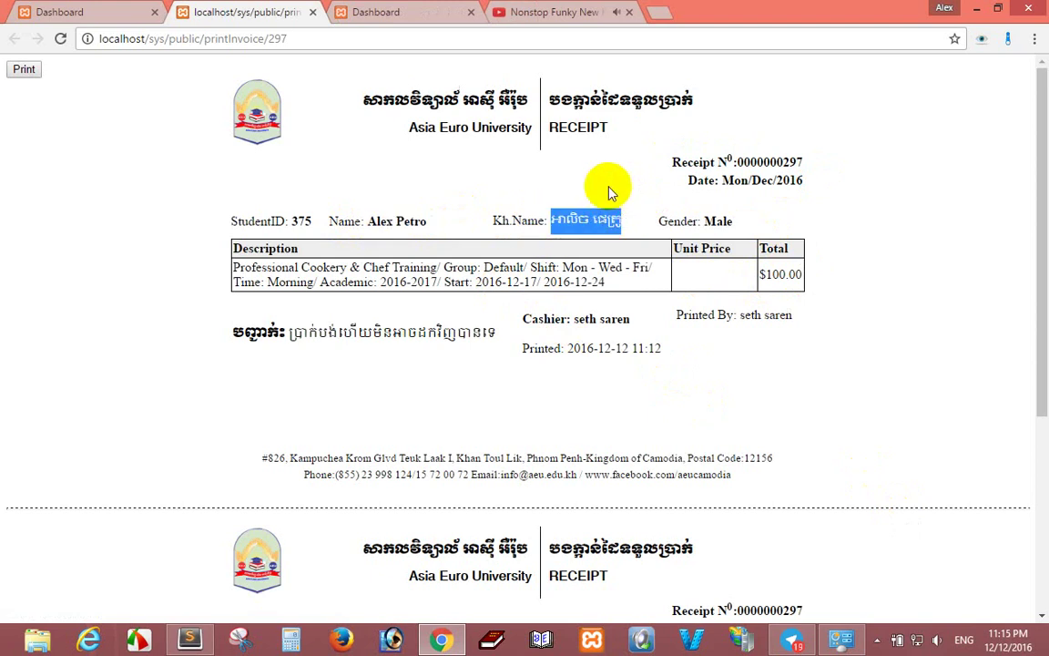
pyautogui.click(572, 187)
pyautogui.scroll(-3, 525, 214)
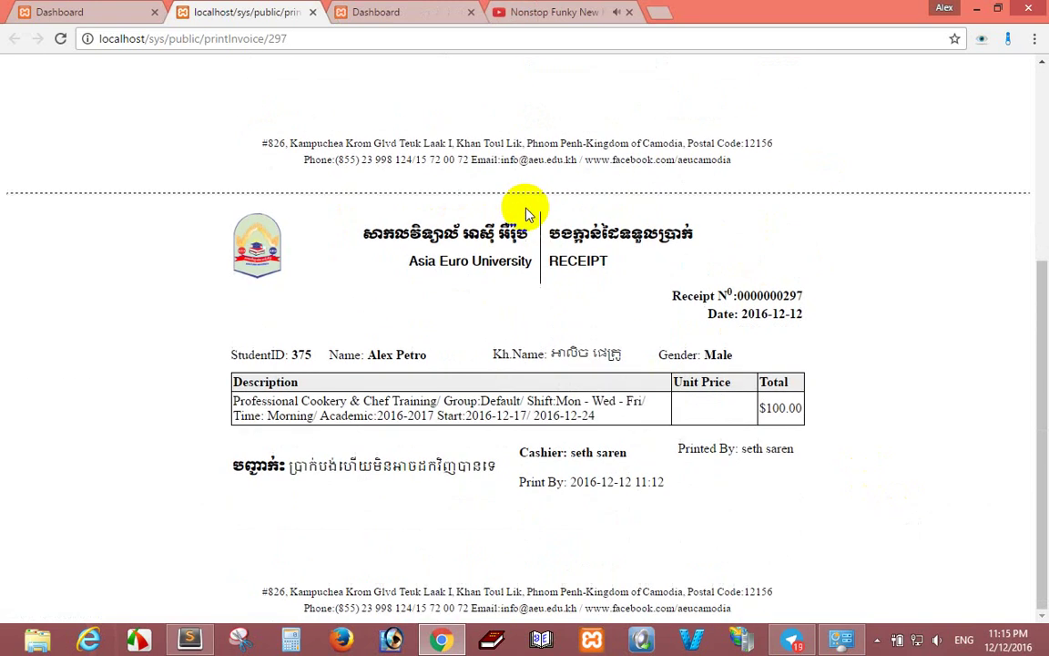
pyautogui.scroll(3, 526, 214)
pyautogui.click(24, 69)
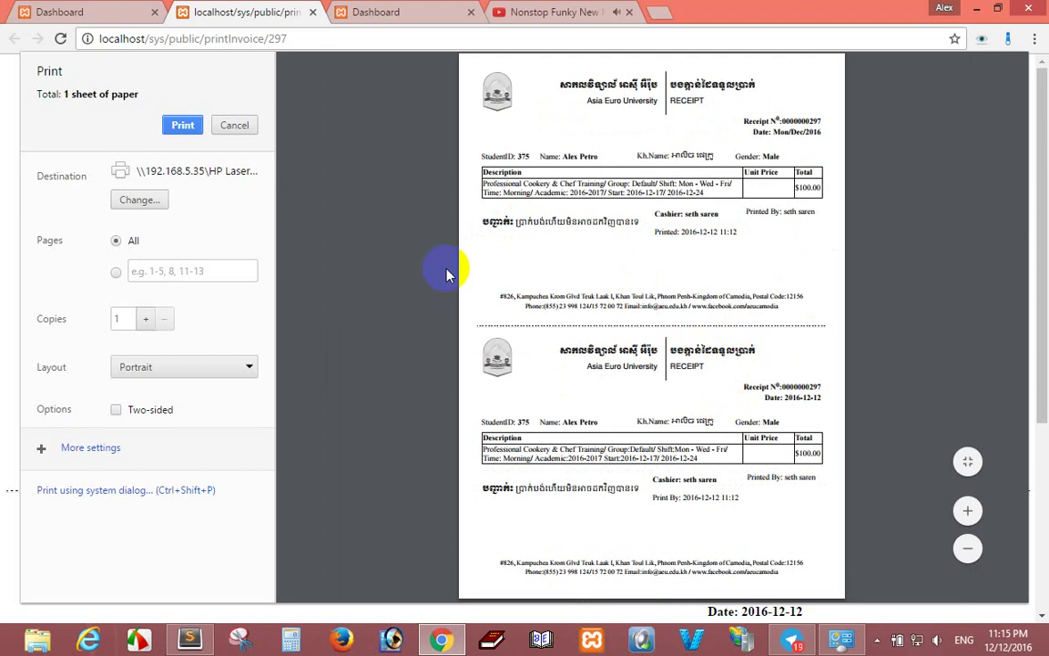
pyautogui.click(182, 128)
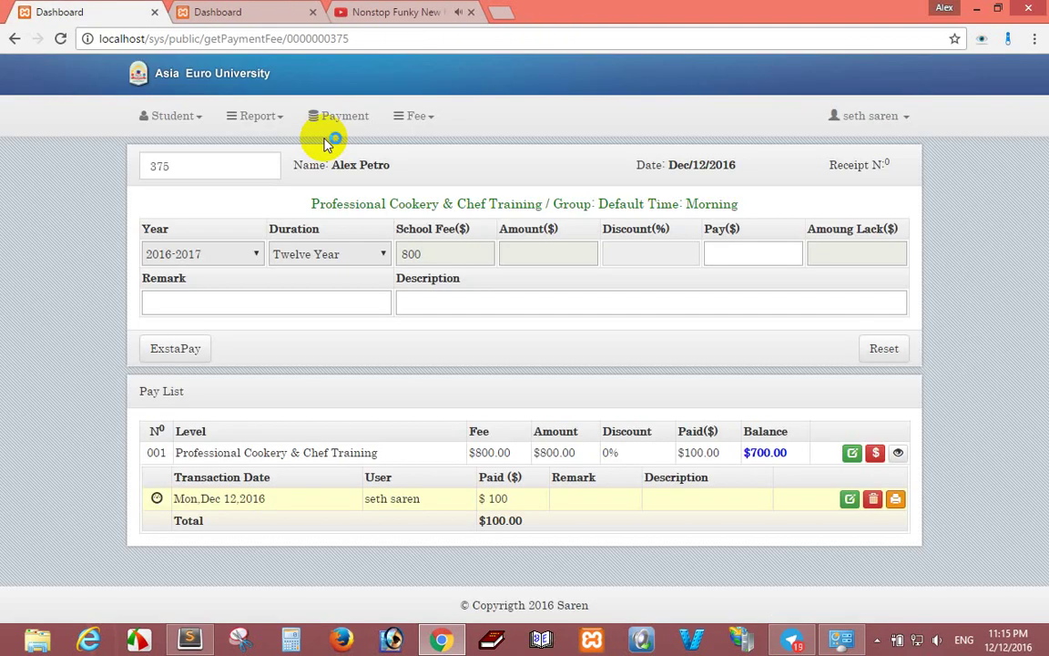
# Collapse and re-expand the course's transaction details in the pay list, and load its outstanding balance into the payment form.
pyautogui.moveTo(744, 451); pyautogui.dragTo(796, 452)
pyautogui.click(898, 453)
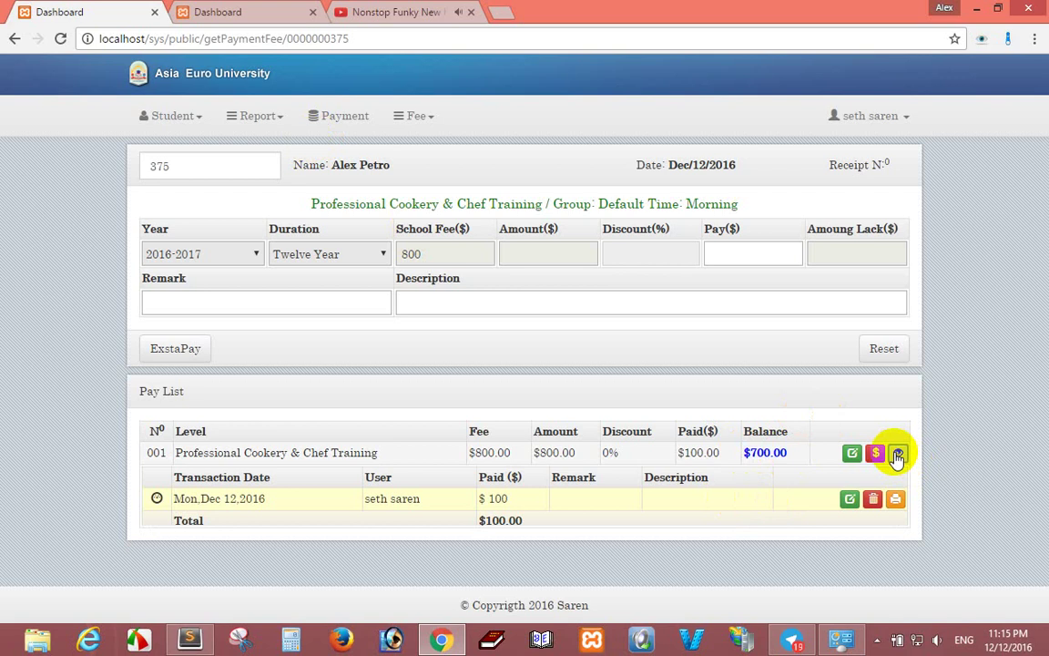
pyautogui.click(897, 453)
pyautogui.click(874, 452)
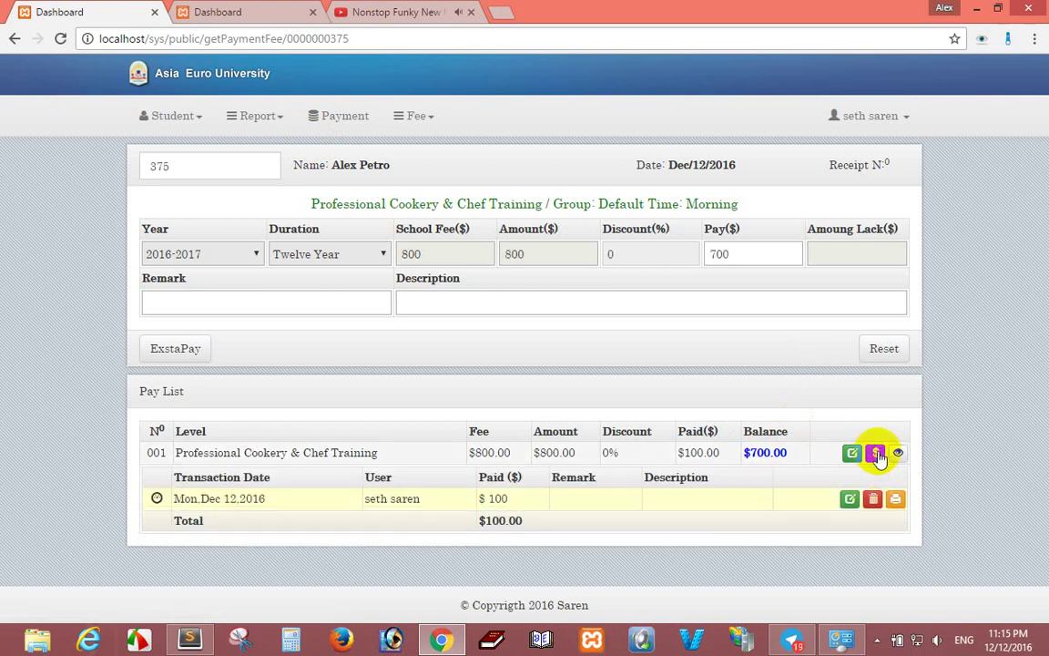
pyautogui.doubleClick(724, 255)
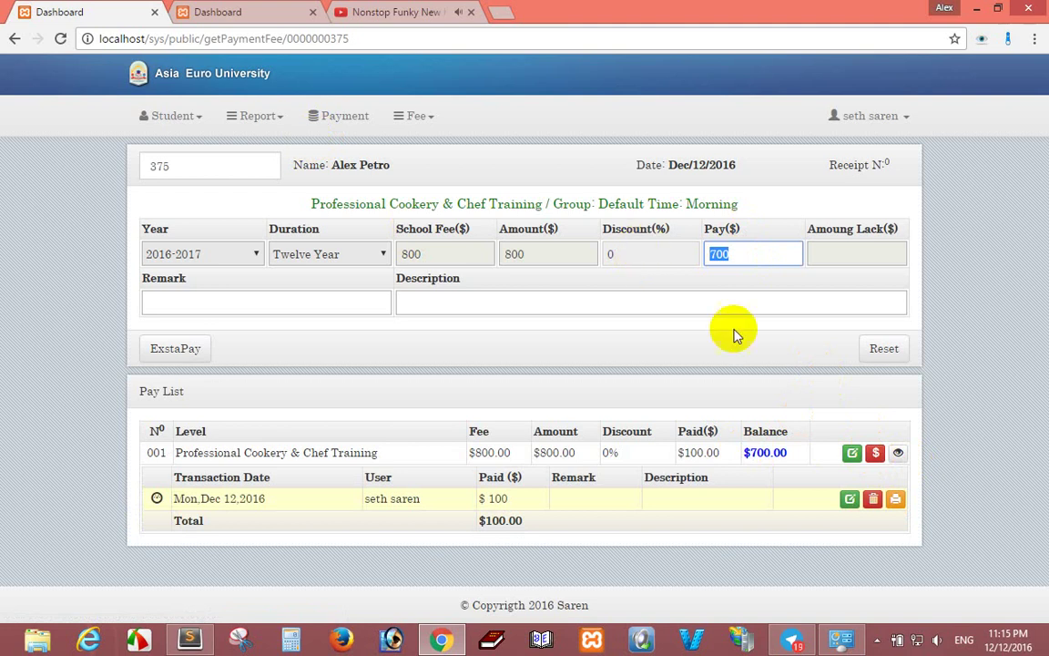
pyautogui.click(733, 480)
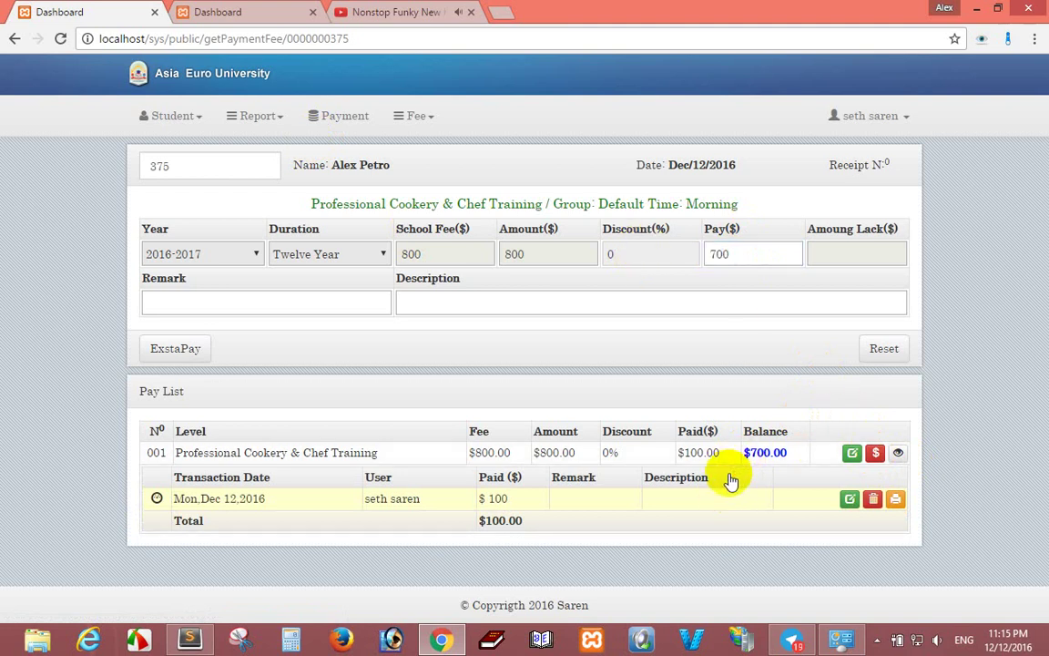
# Open the course's school fee record from the pay list, review its fee, amount, discount and paid fields, and close it without changes.
pyautogui.click(851, 452)
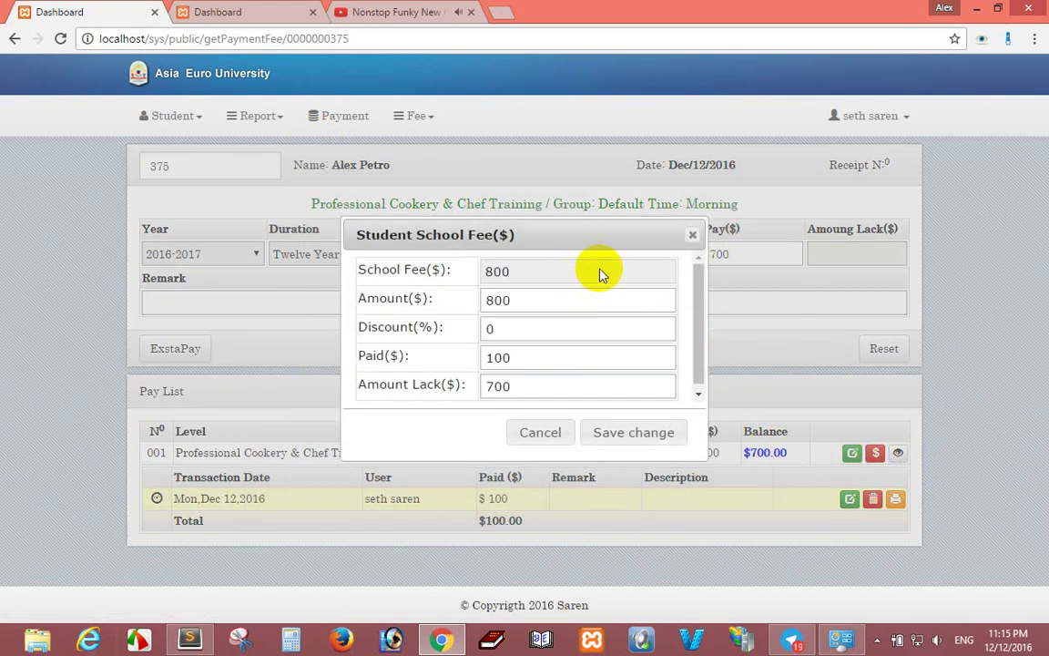
pyautogui.click(693, 234)
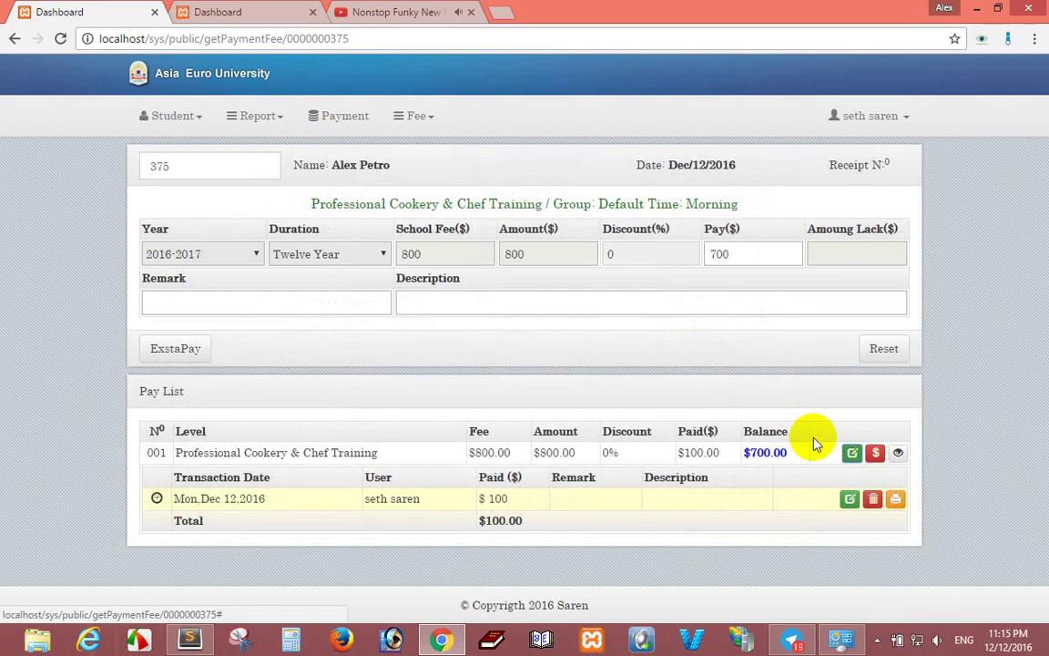
pyautogui.click(853, 452)
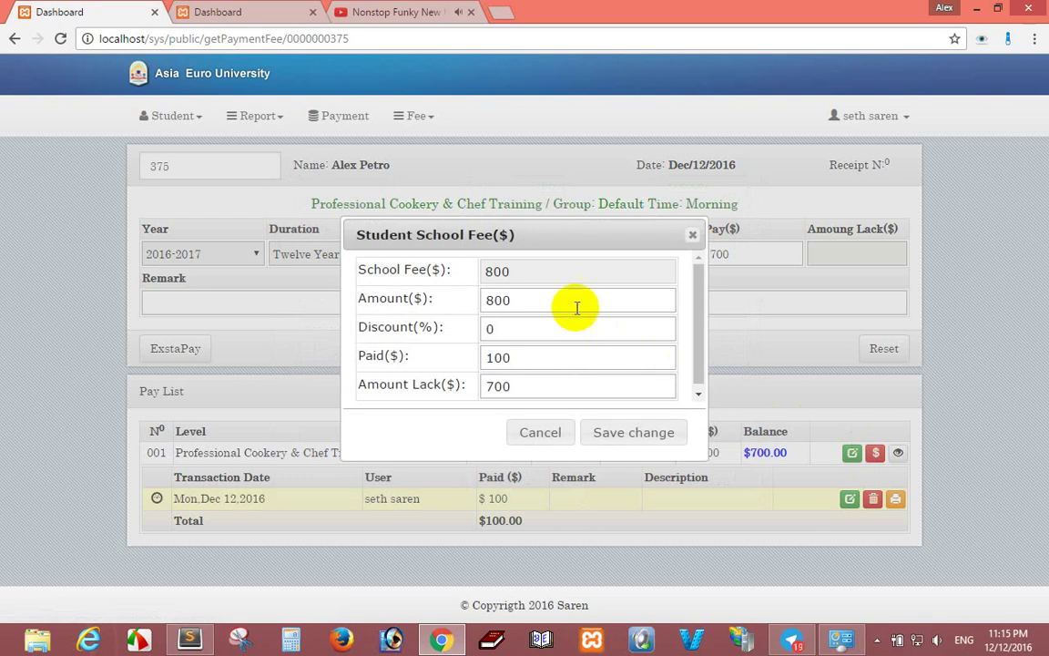
pyautogui.moveTo(574, 305); pyautogui.dragTo(426, 306)
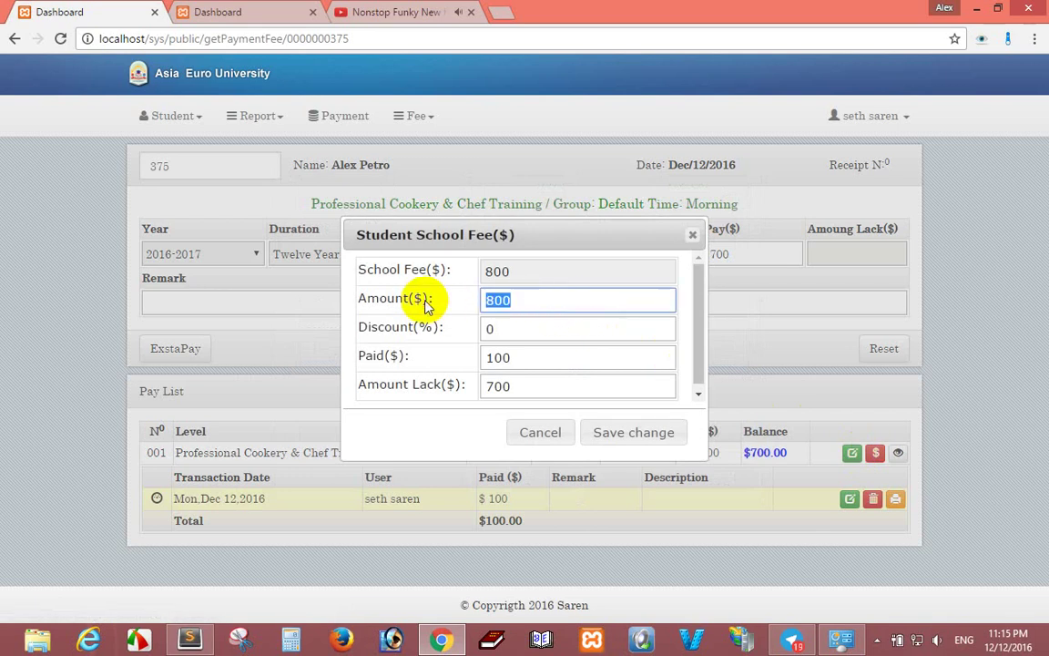
pyautogui.click(541, 434)
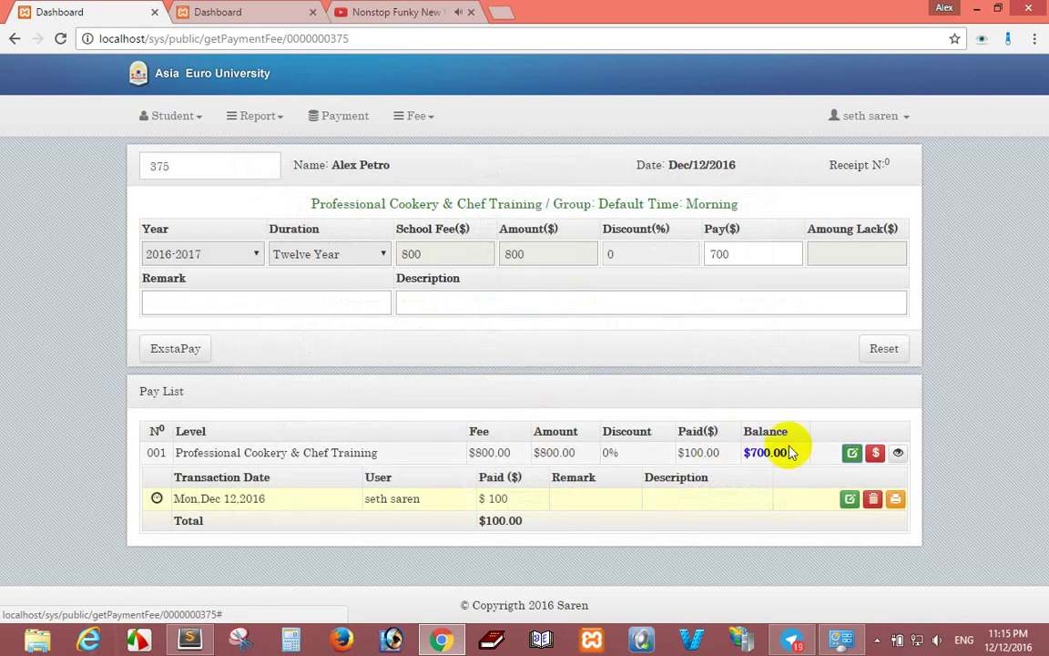
# Edit the $100 transaction, set its remark to "USD" and its description to "Remain 700$ more", and save it.
pyautogui.click(850, 499)
pyautogui.click(598, 503)
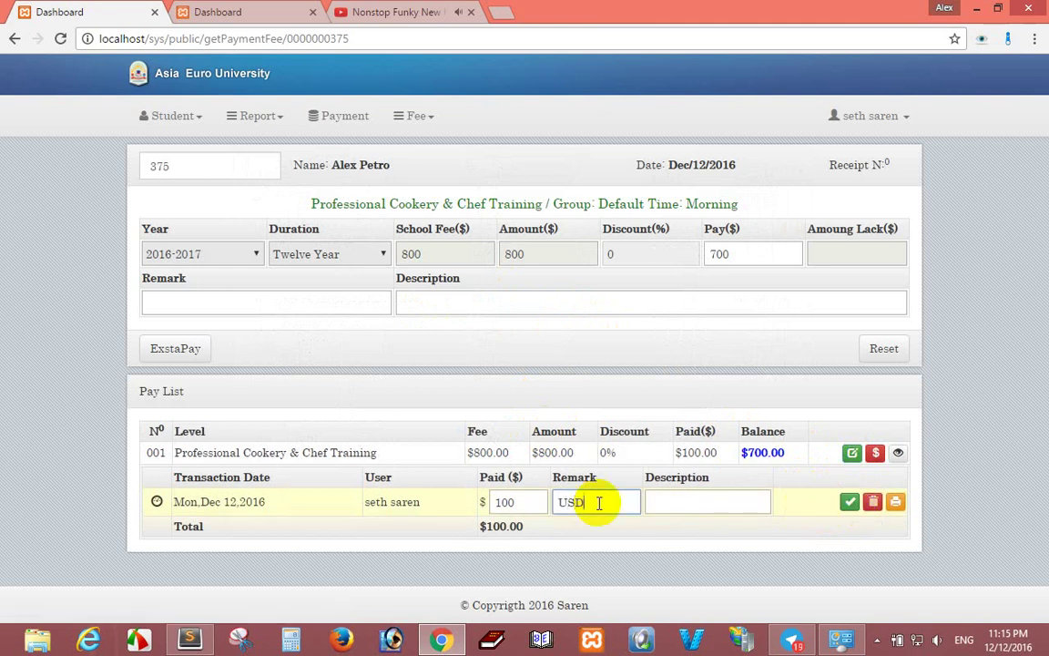
pyautogui.write('USD')
pyautogui.press('Tab')
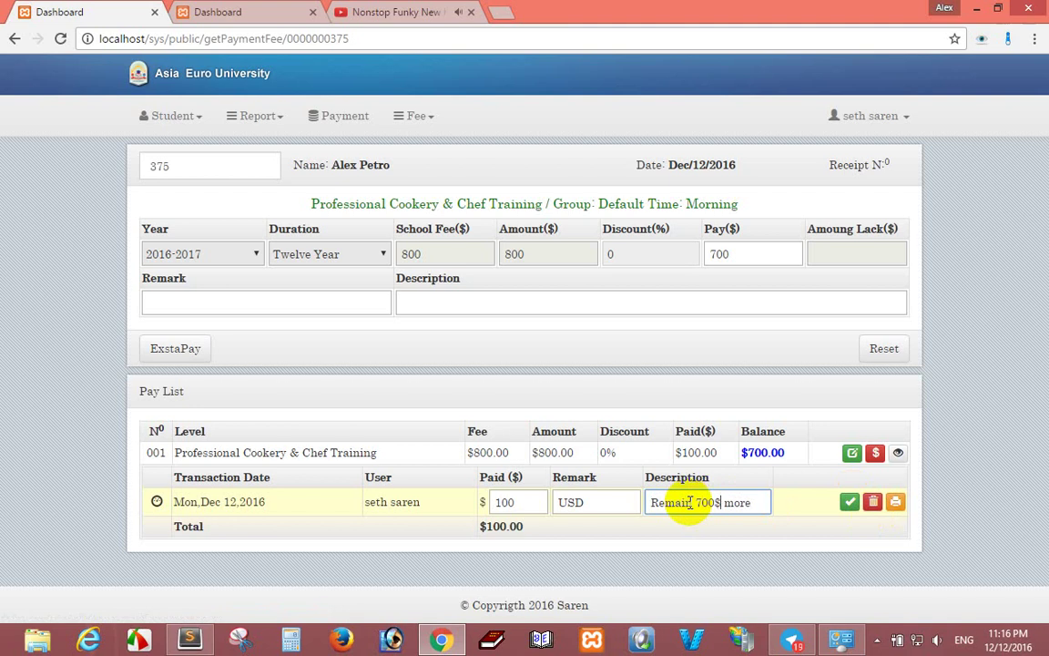
pyautogui.click(849, 501)
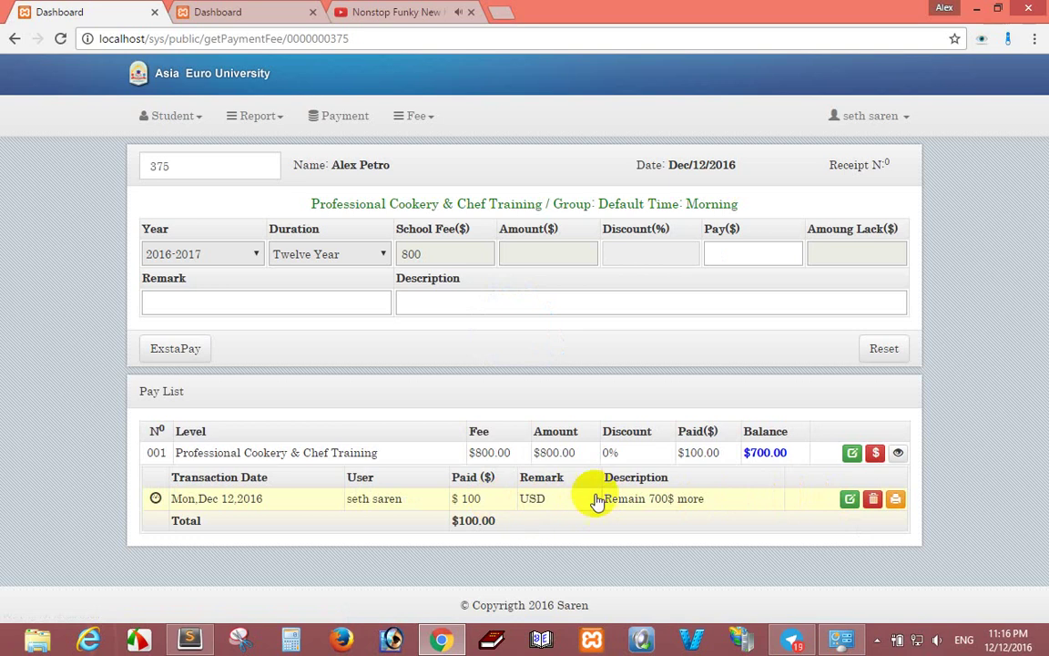
# Check and close the course's school fee record, then load its balance into the payment form and save an extra payment of $100.
pyautogui.click(853, 453)
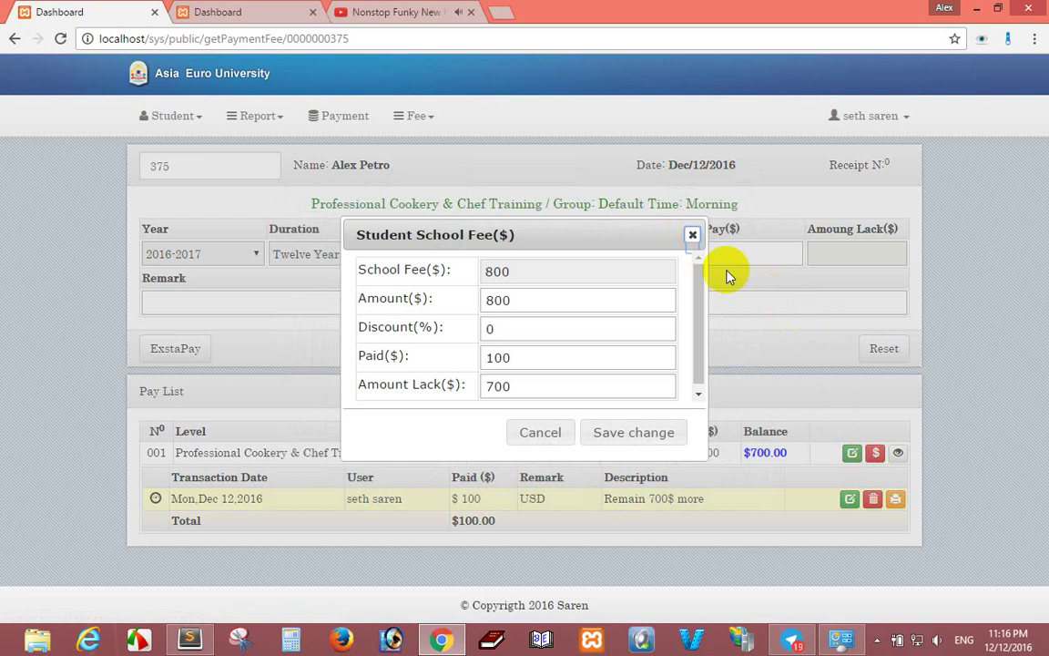
pyautogui.click(728, 276)
pyautogui.click(765, 254)
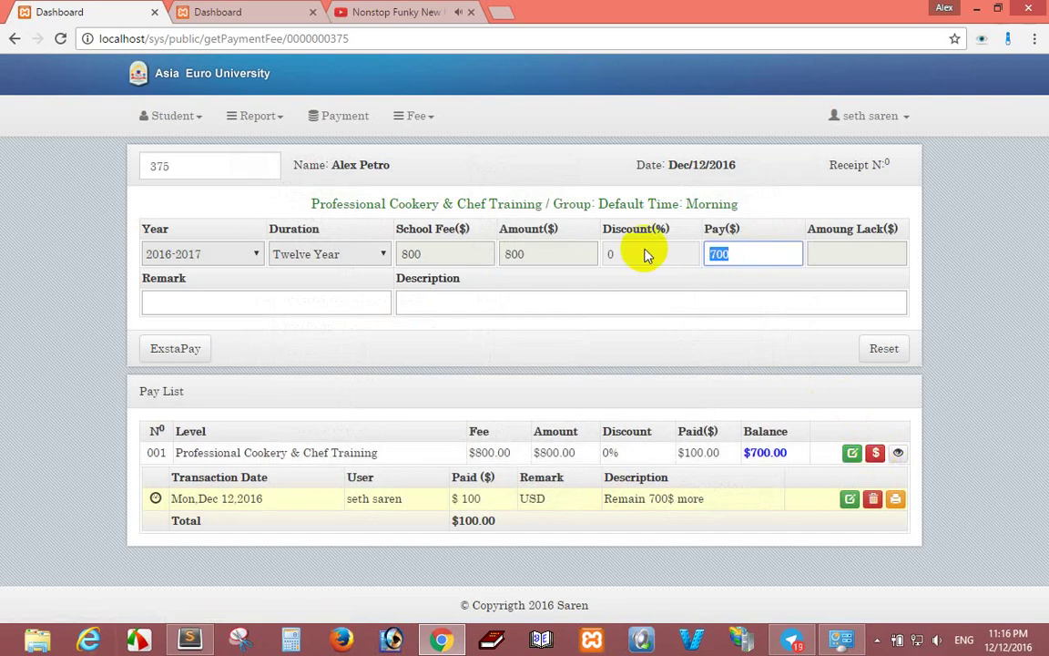
pyautogui.write('1')
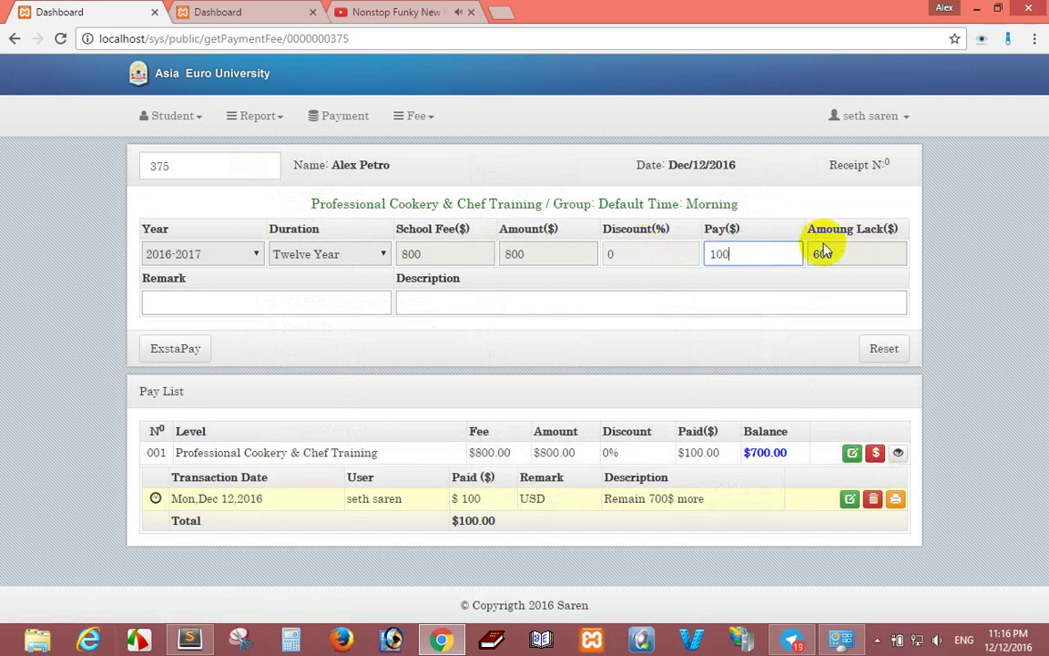
pyautogui.click(176, 352)
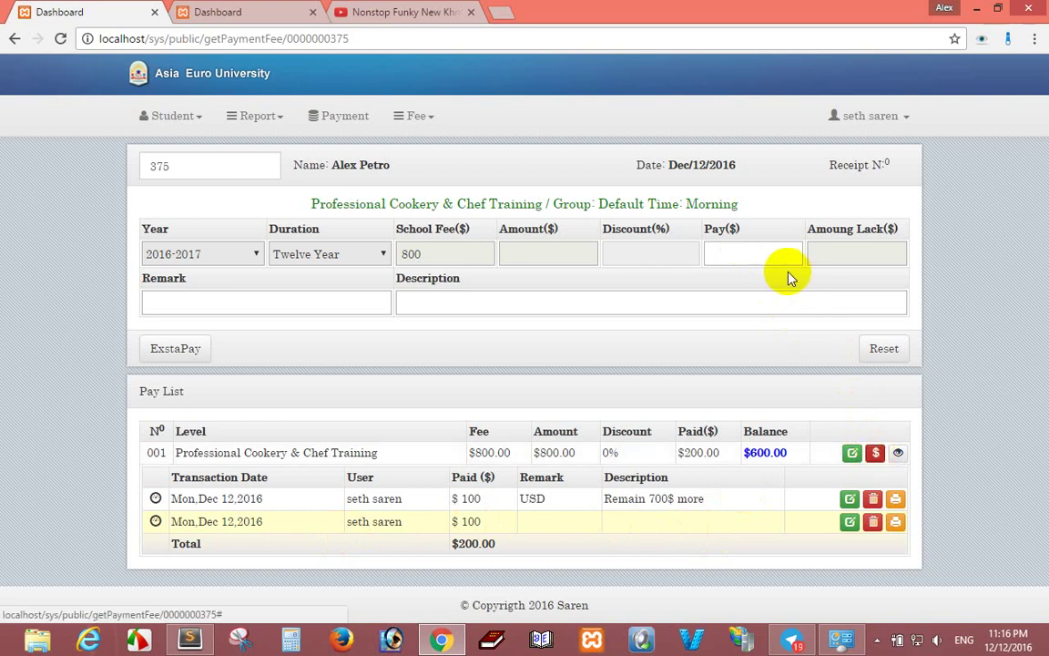
# Load the course's remaining balance into the payment form again and record another extra payment of $100.
pyautogui.click(754, 256)
pyautogui.write('100')
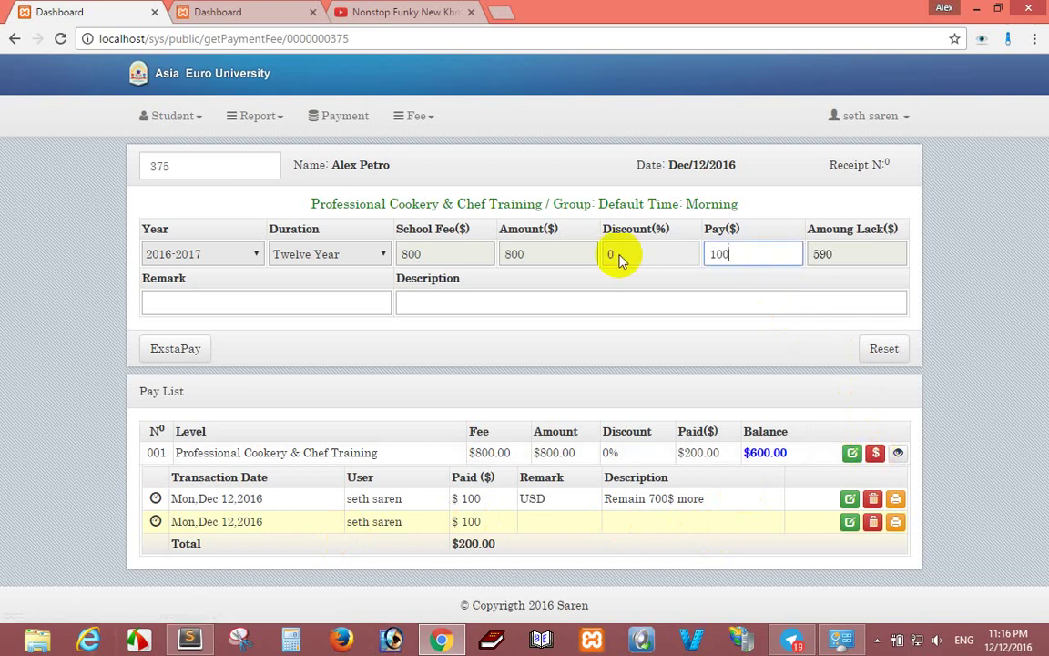
pyautogui.click(193, 353)
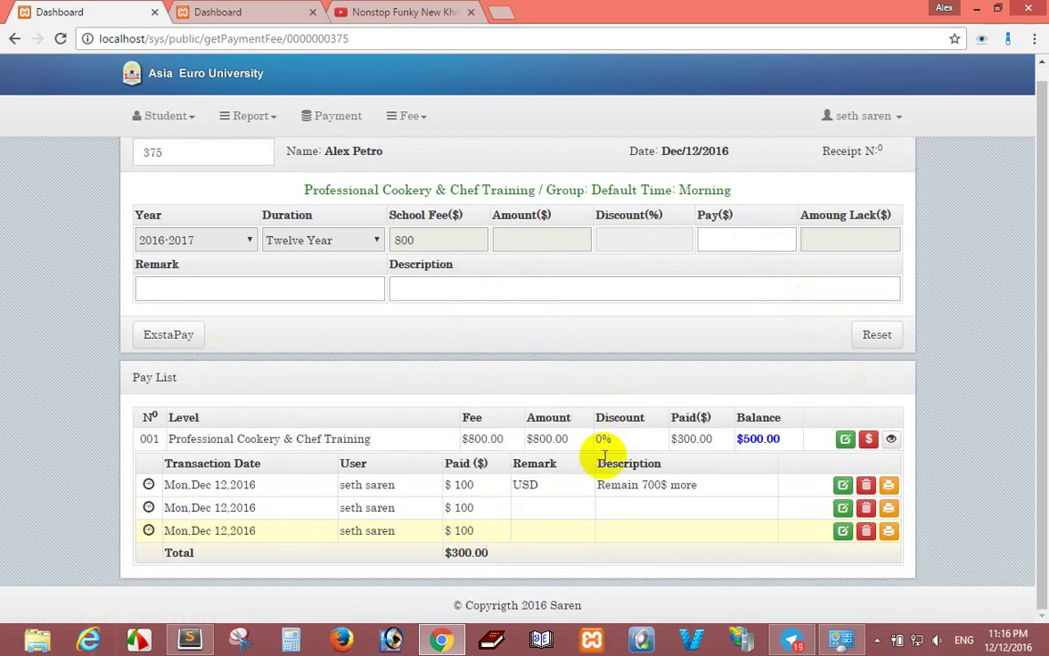
# Examine the course's paid sum and balance in the pay list, and collapse and re-expand its transactions to check their receipt options.
pyautogui.moveTo(735, 438); pyautogui.dragTo(781, 439)
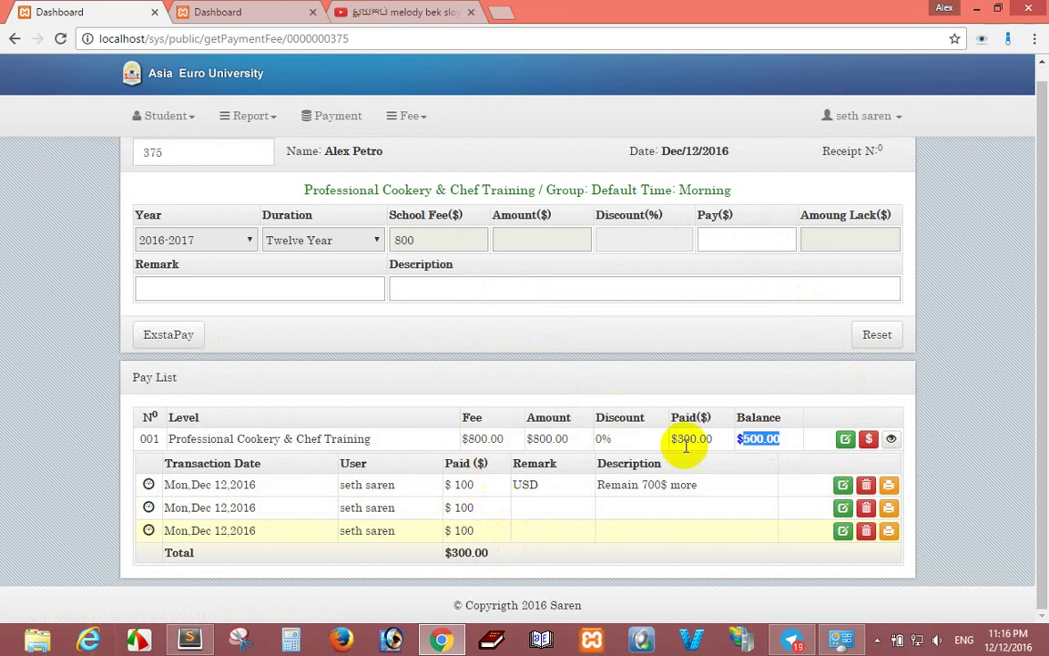
pyautogui.moveTo(671, 438); pyautogui.dragTo(782, 438)
pyautogui.click(726, 435)
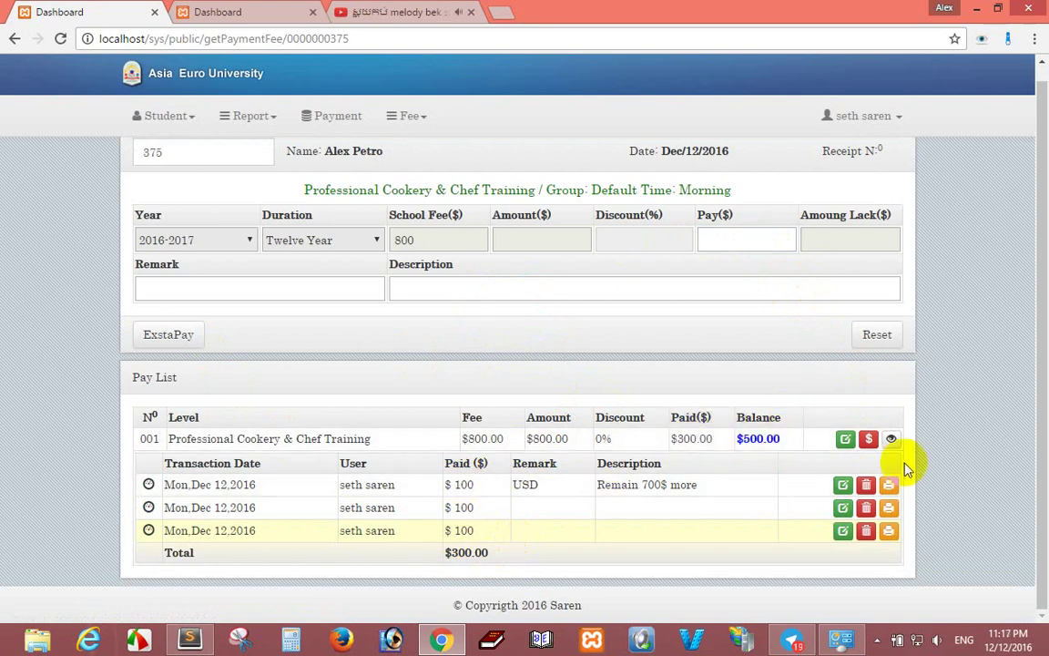
pyautogui.click(893, 439)
pyautogui.click(900, 453)
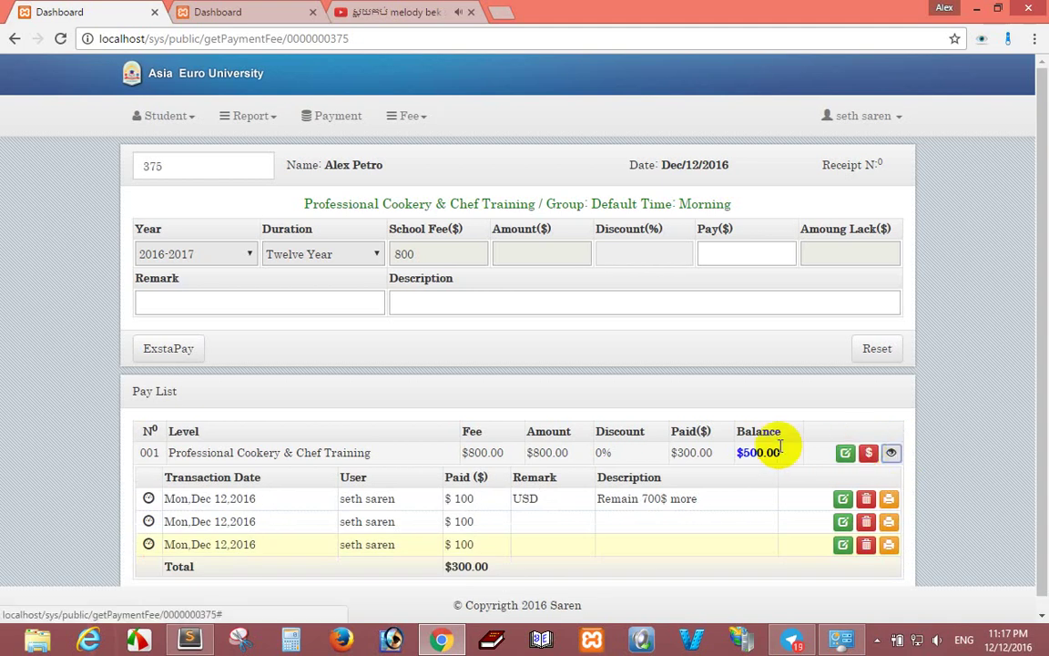
pyautogui.scroll(-1, 800, 481)
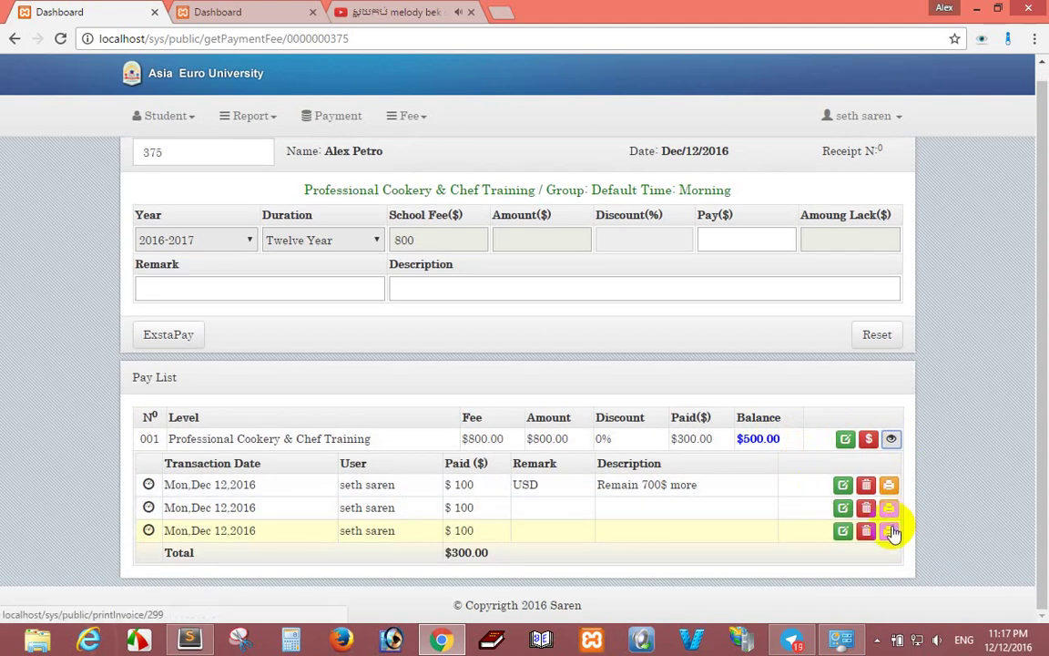
pyautogui.scroll(1, 893, 533)
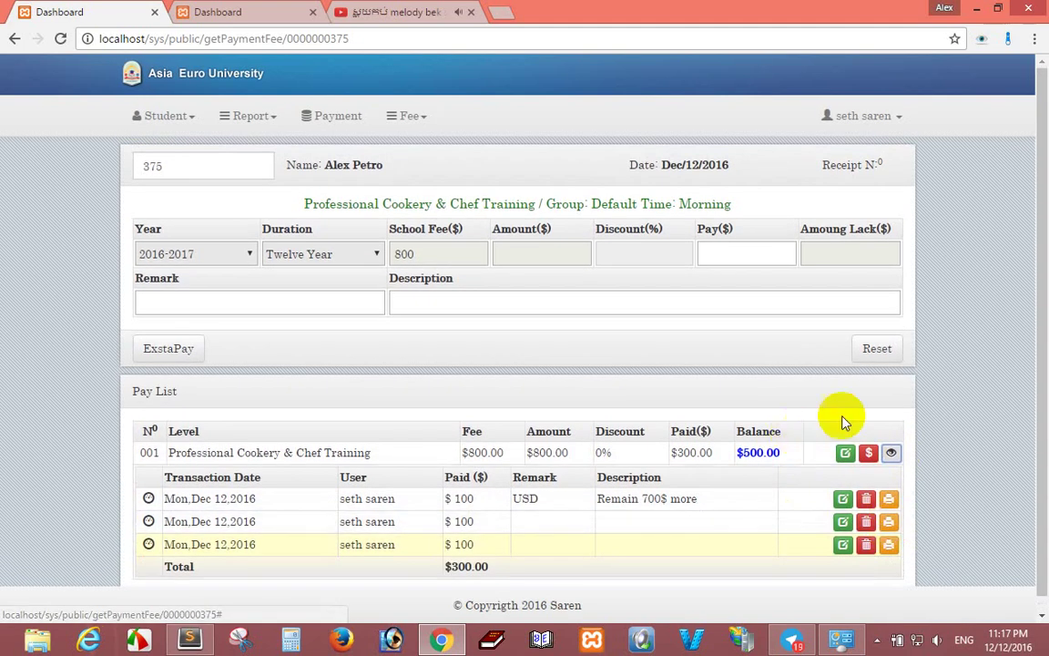
pyautogui.moveTo(1044, 359); pyautogui.dragTo(1047, 363)
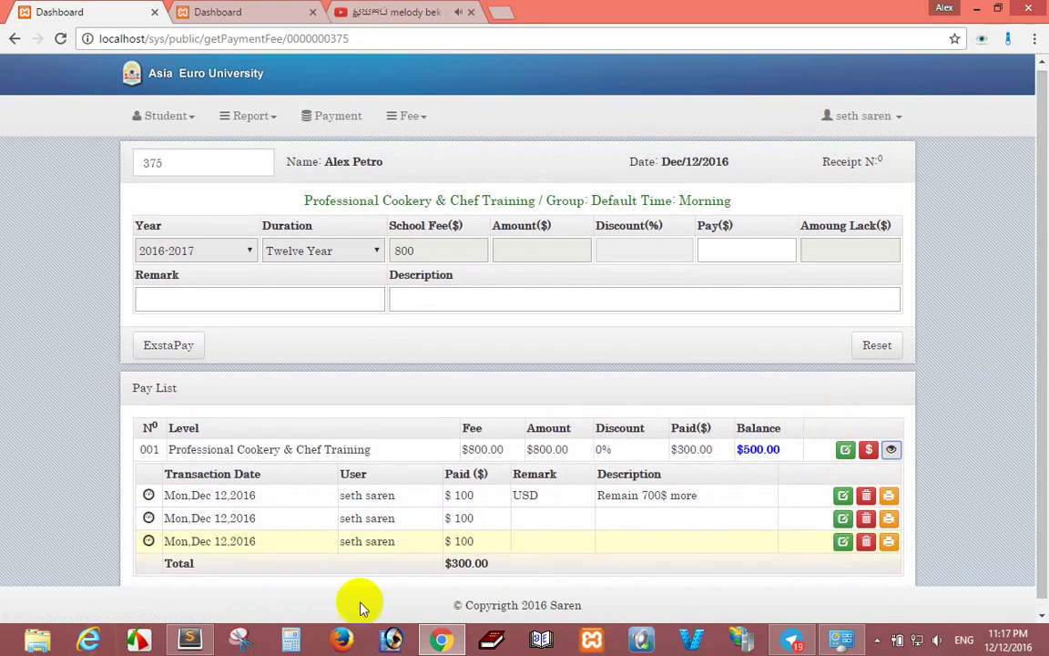
# Switch to Sublime Text and add the line "Please try yourself to creae form payment" below the existing notes, with blank lines around it.
pyautogui.click(189, 638)
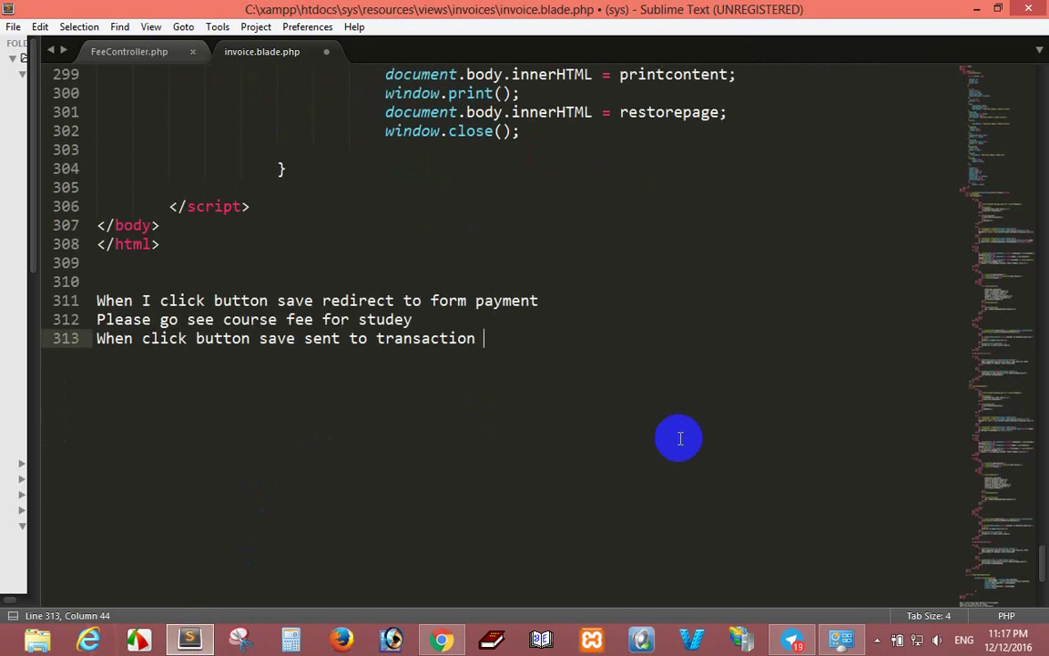
pyautogui.press('Return')
pyautogui.press('Return')
pyautogui.press('Return')
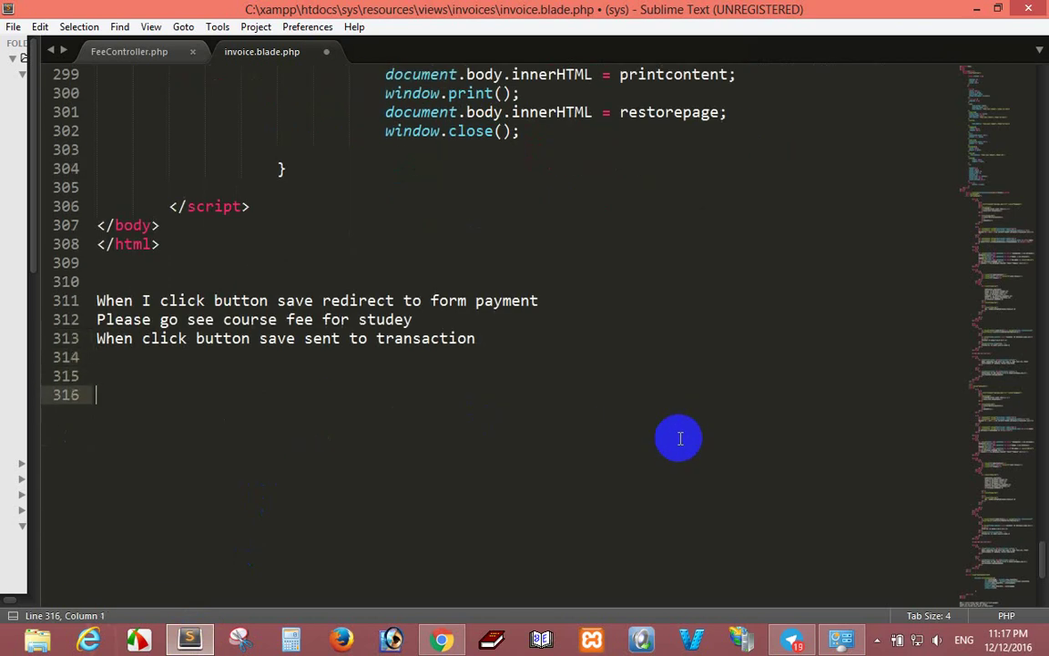
pyautogui.write('Please try yourself to creae form')
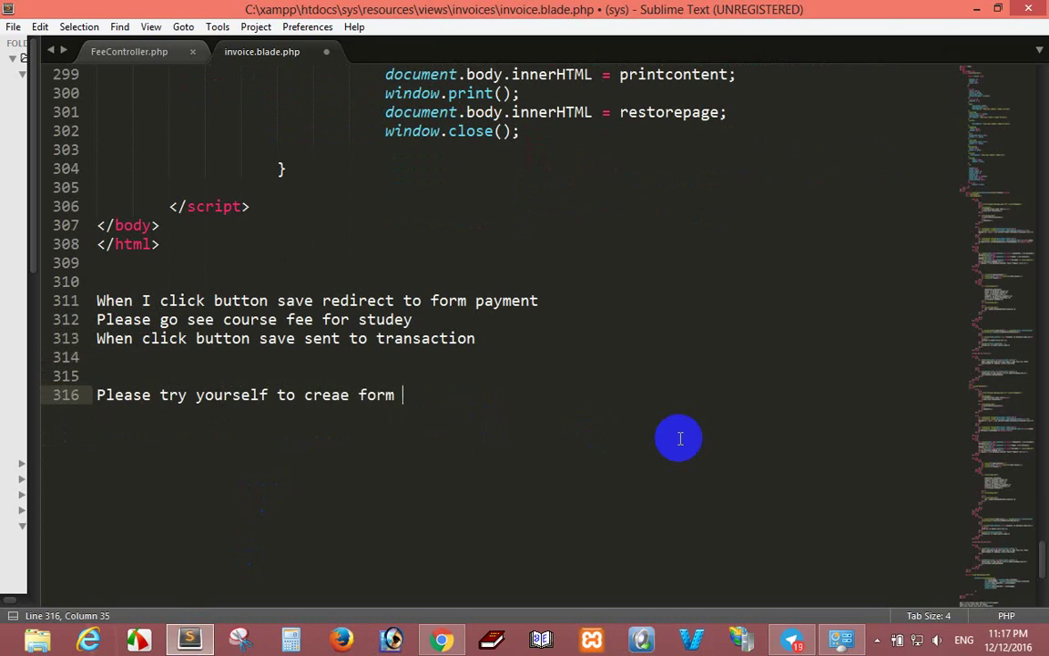
pyautogui.write('payment')
pyautogui.press('Return')
pyautogui.press('Return')
pyautogui.press('Return')
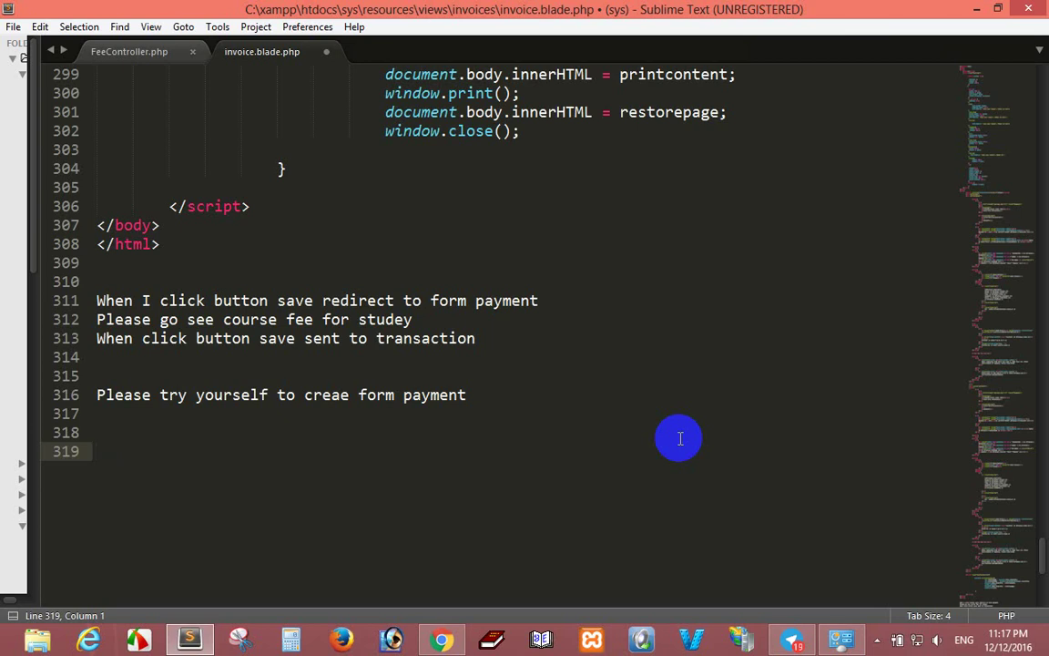
# Add the line "You will meet me next time with laravel 5.3 on this project don't forget me", followed by a blank line.
pyautogui.write('ill meet me ')
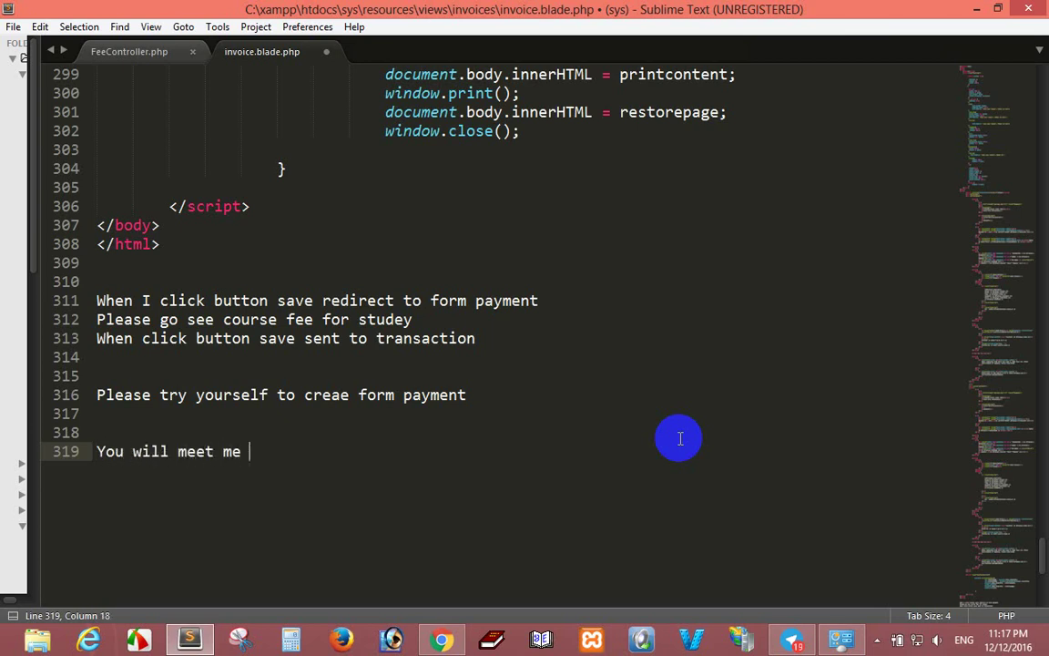
pyautogui.write('next time with lara')
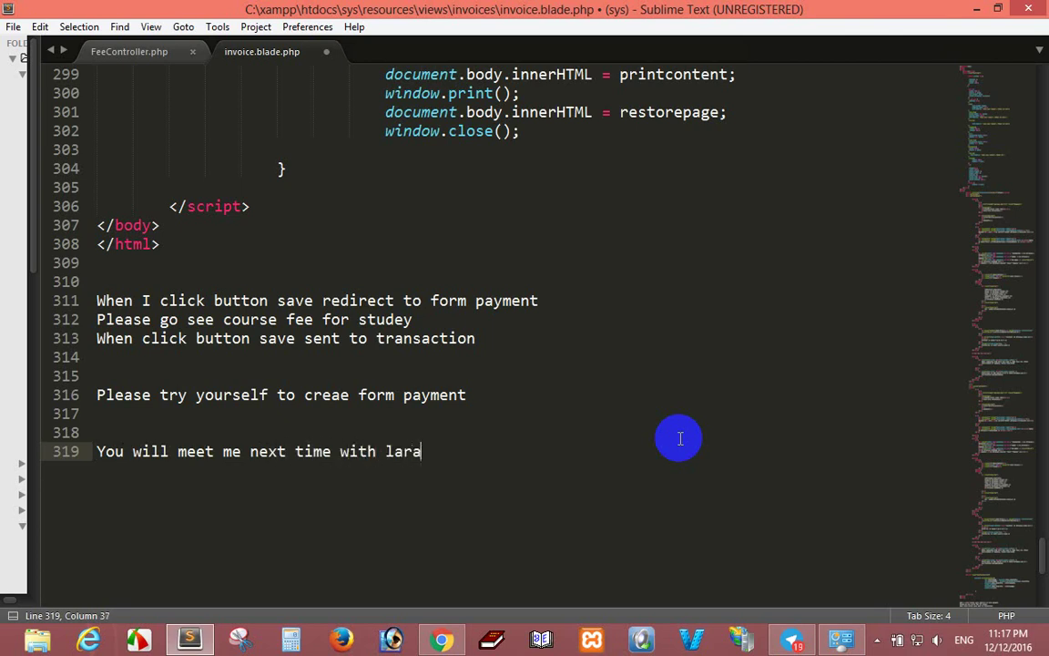
pyautogui.write('vel 5.3 on this pro')
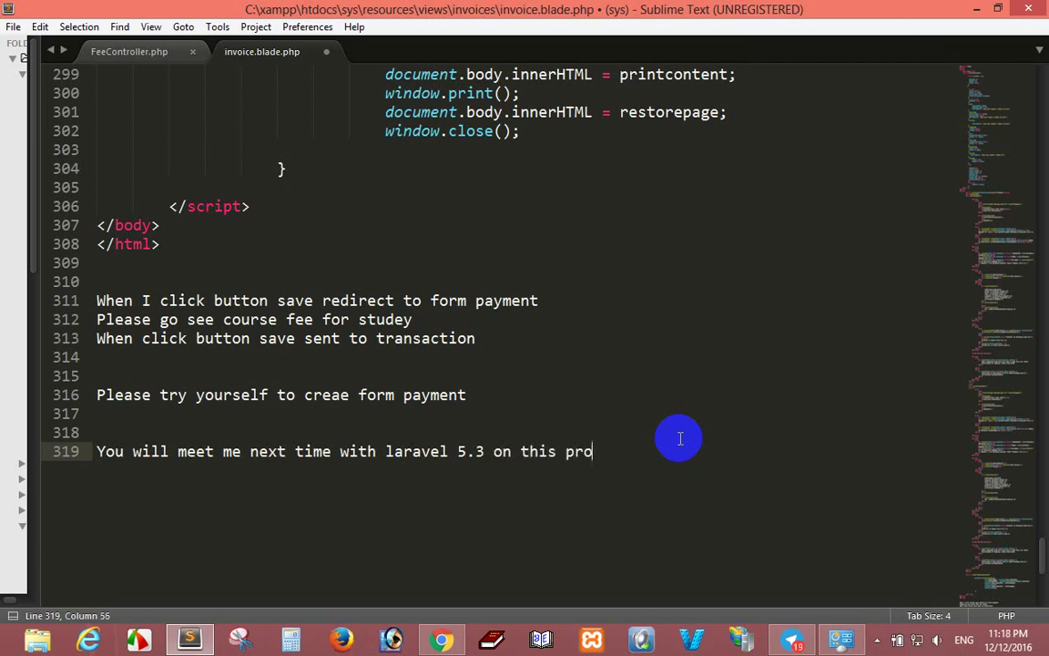
pyautogui.write("ject don't forgget me")
pyautogui.press('Return')
pyautogui.press('Return')
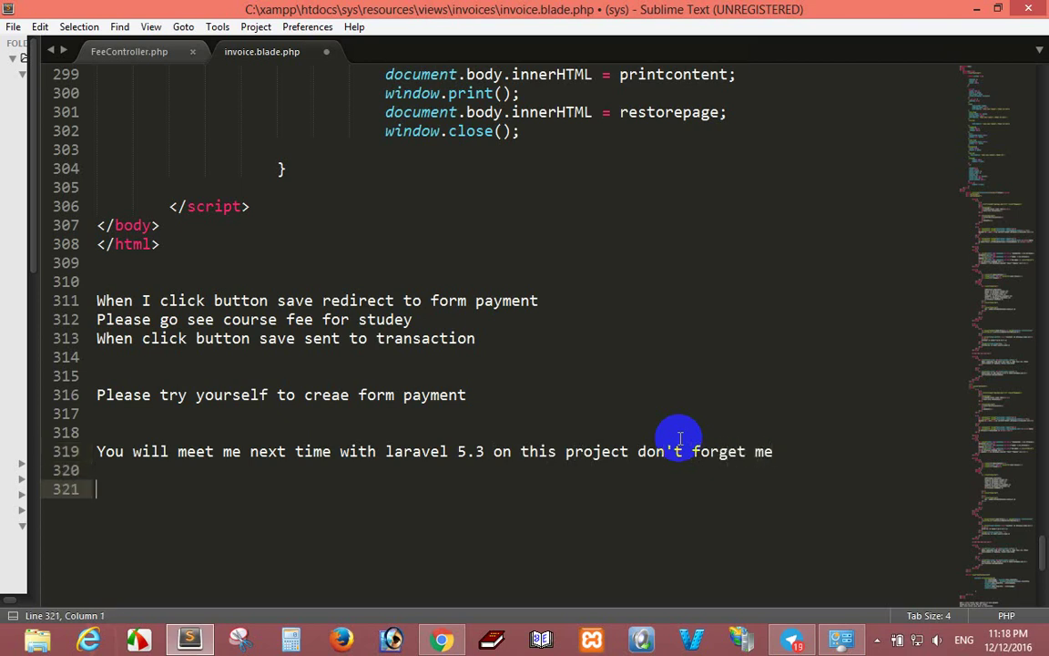
# Write the closing note "right now I have no free time yet" on the last line.
pyautogui.write('right now ')
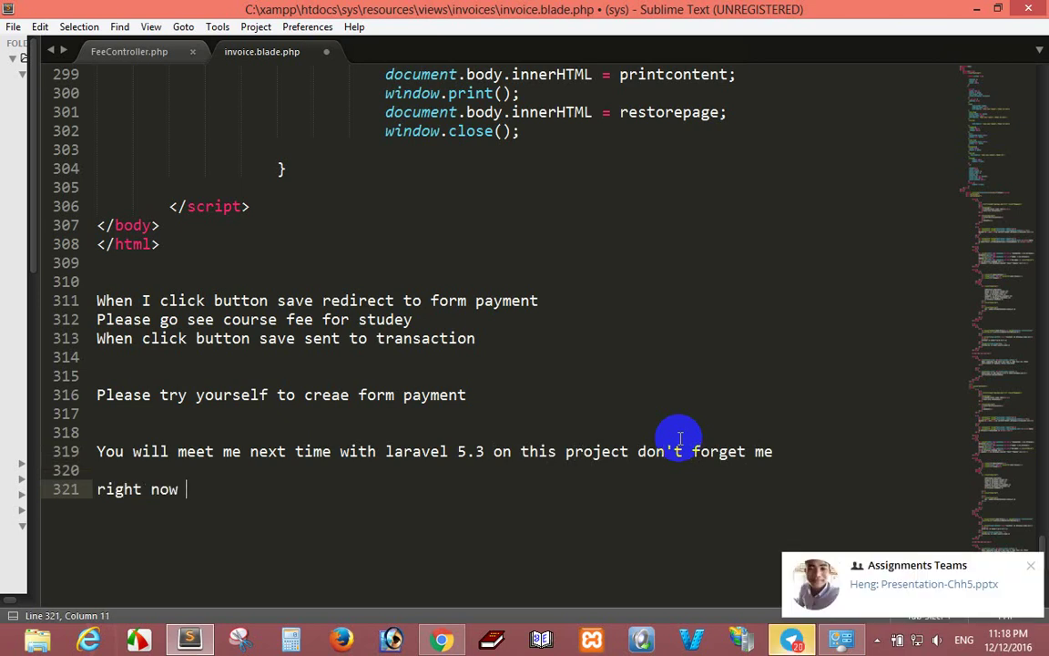
pyautogui.write('I h')
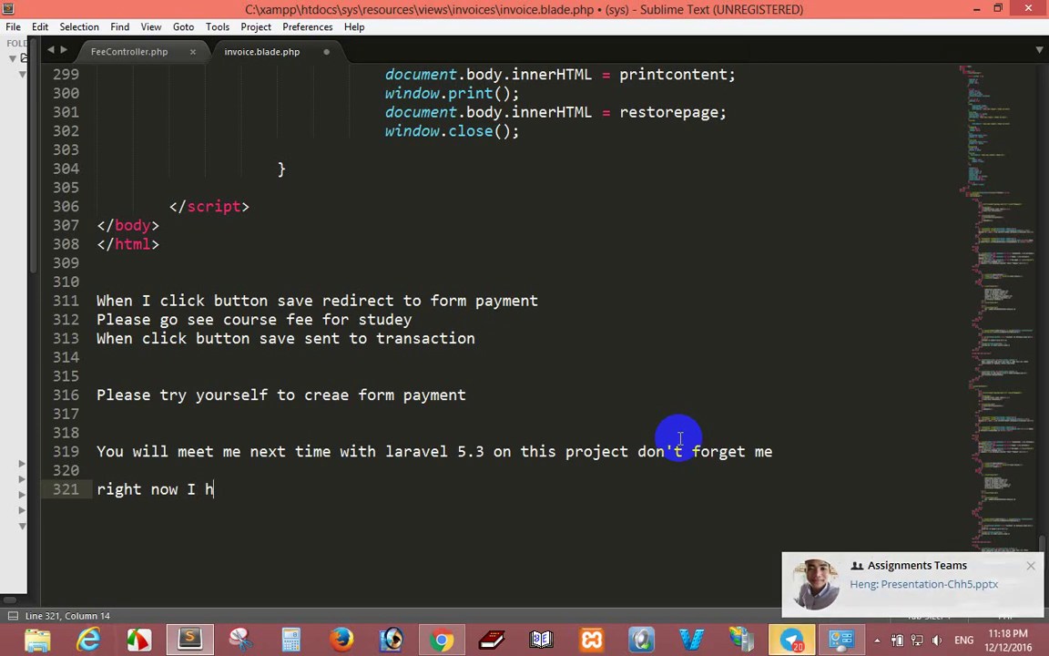
pyautogui.write('ave no ')
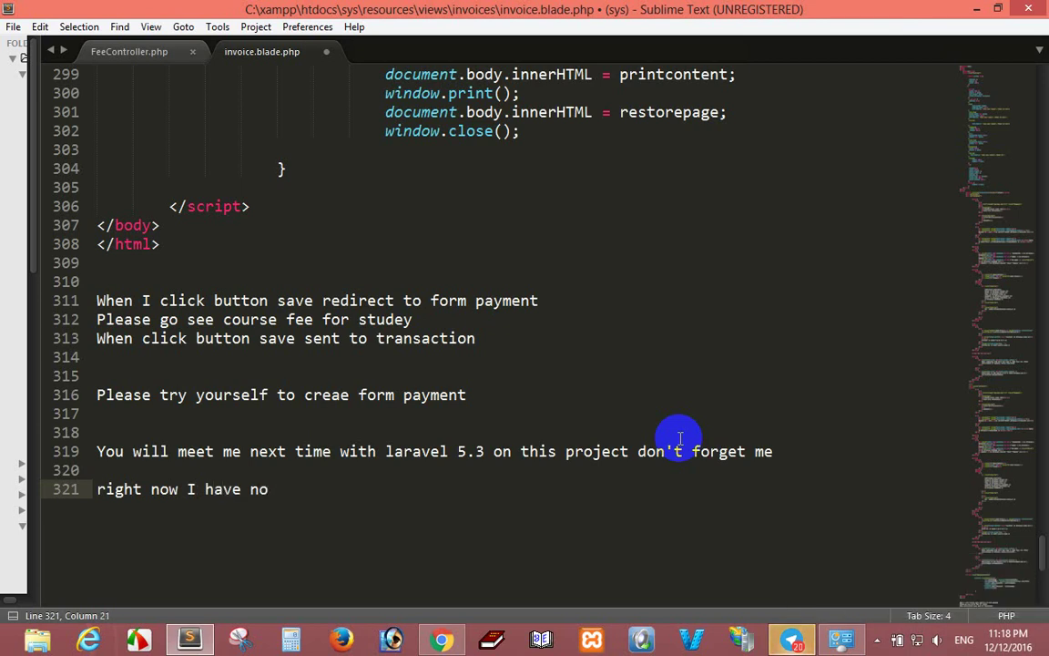
pyautogui.write('free ')
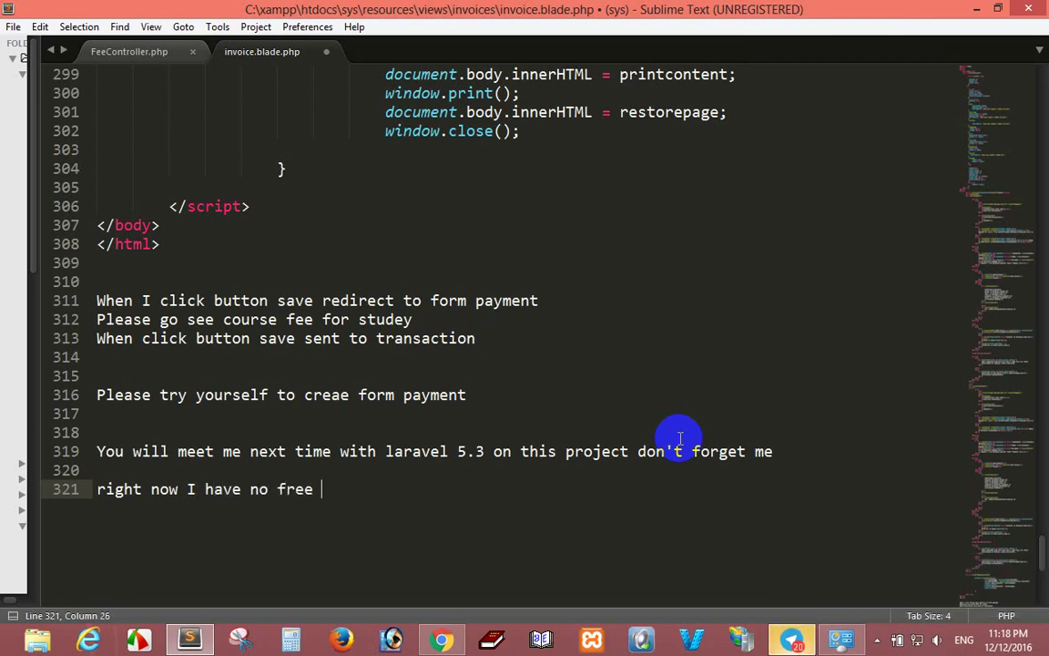
pyautogui.write('time yet')
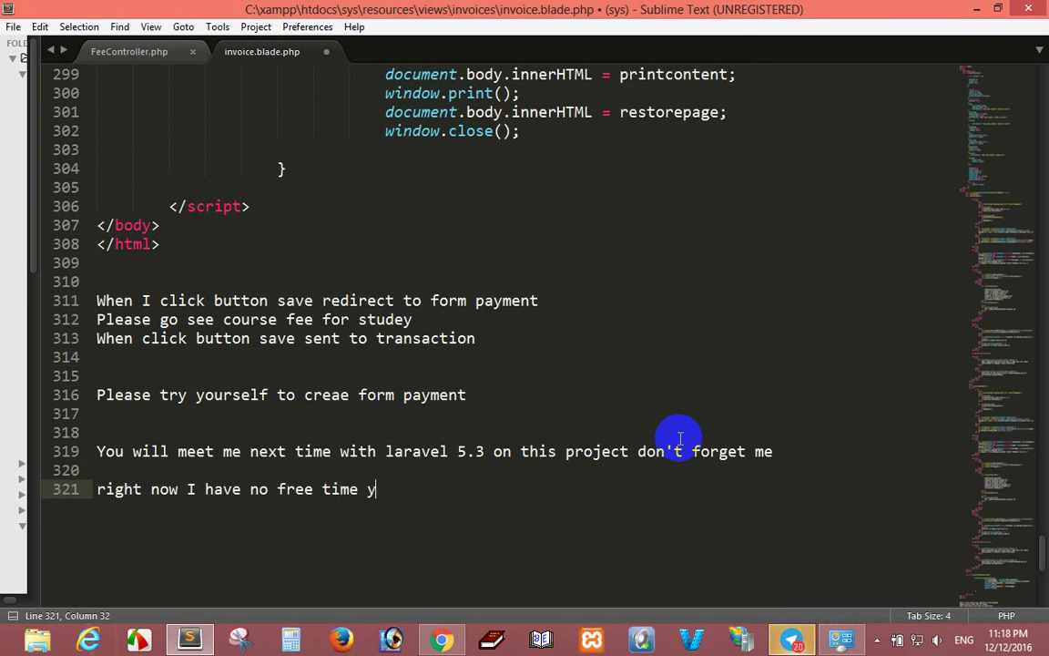